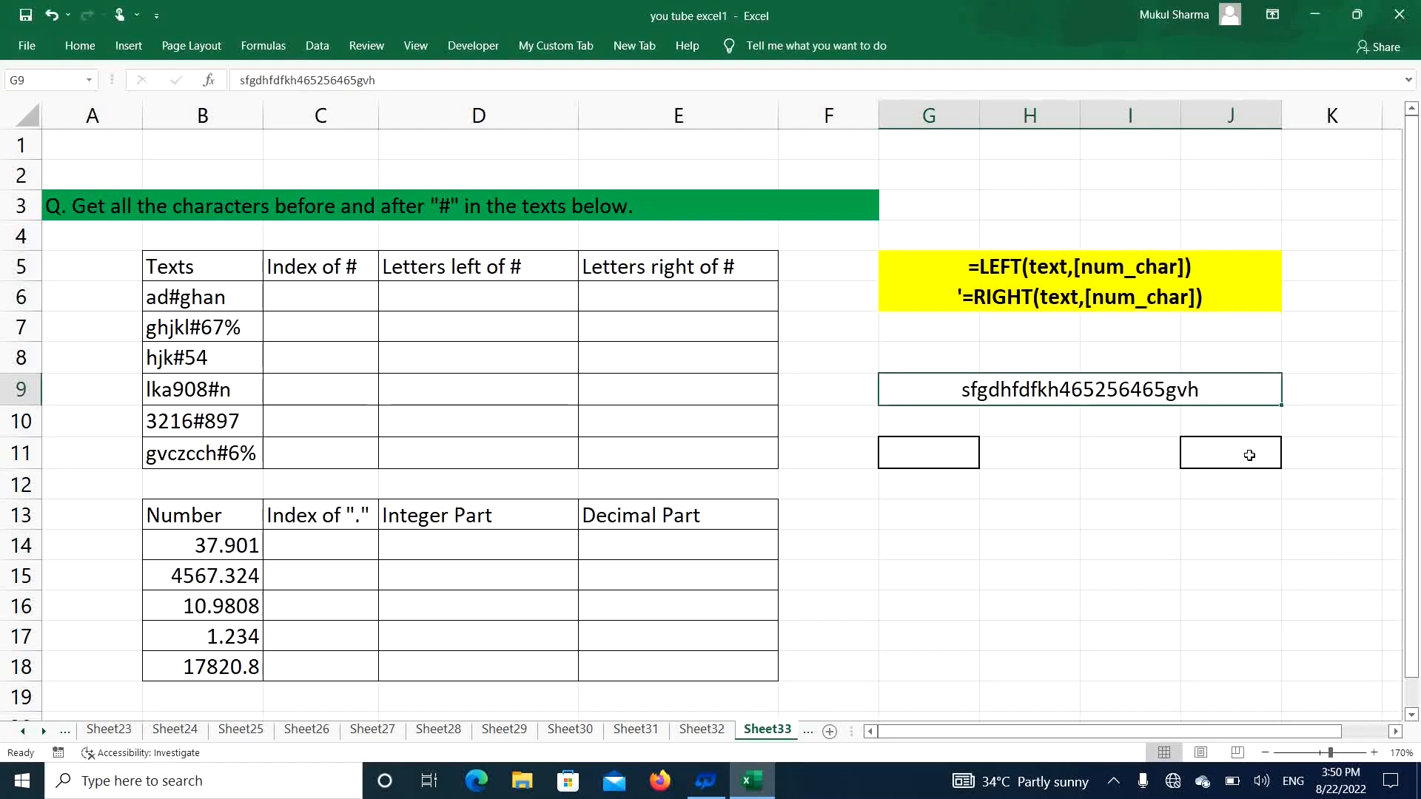
# In G11, enter a LEFT formula that extracts the first 5 characters of the sample text in G9.
pyautogui.click(926, 453)
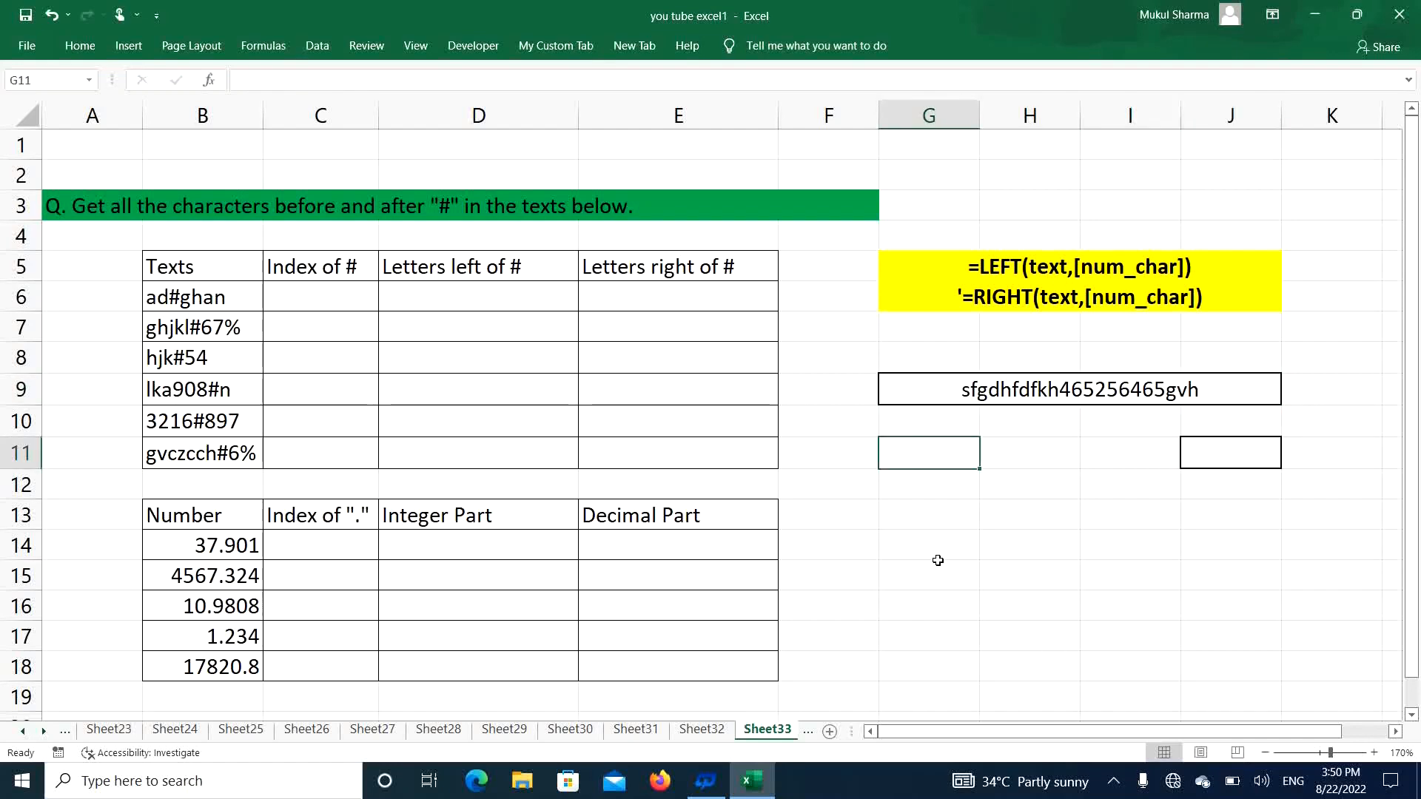
pyautogui.write('=left')
pyautogui.press('Tab')
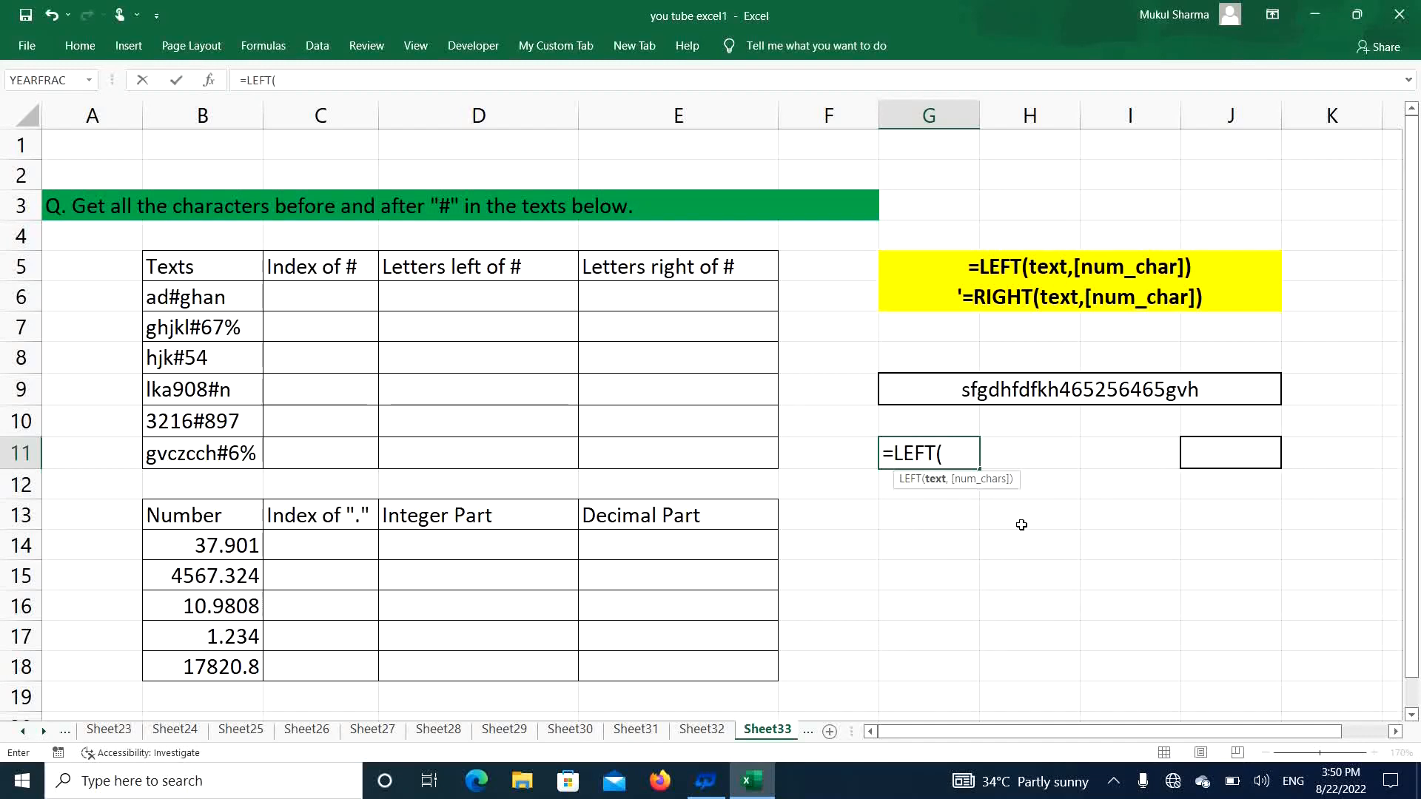
pyautogui.click(1023, 395)
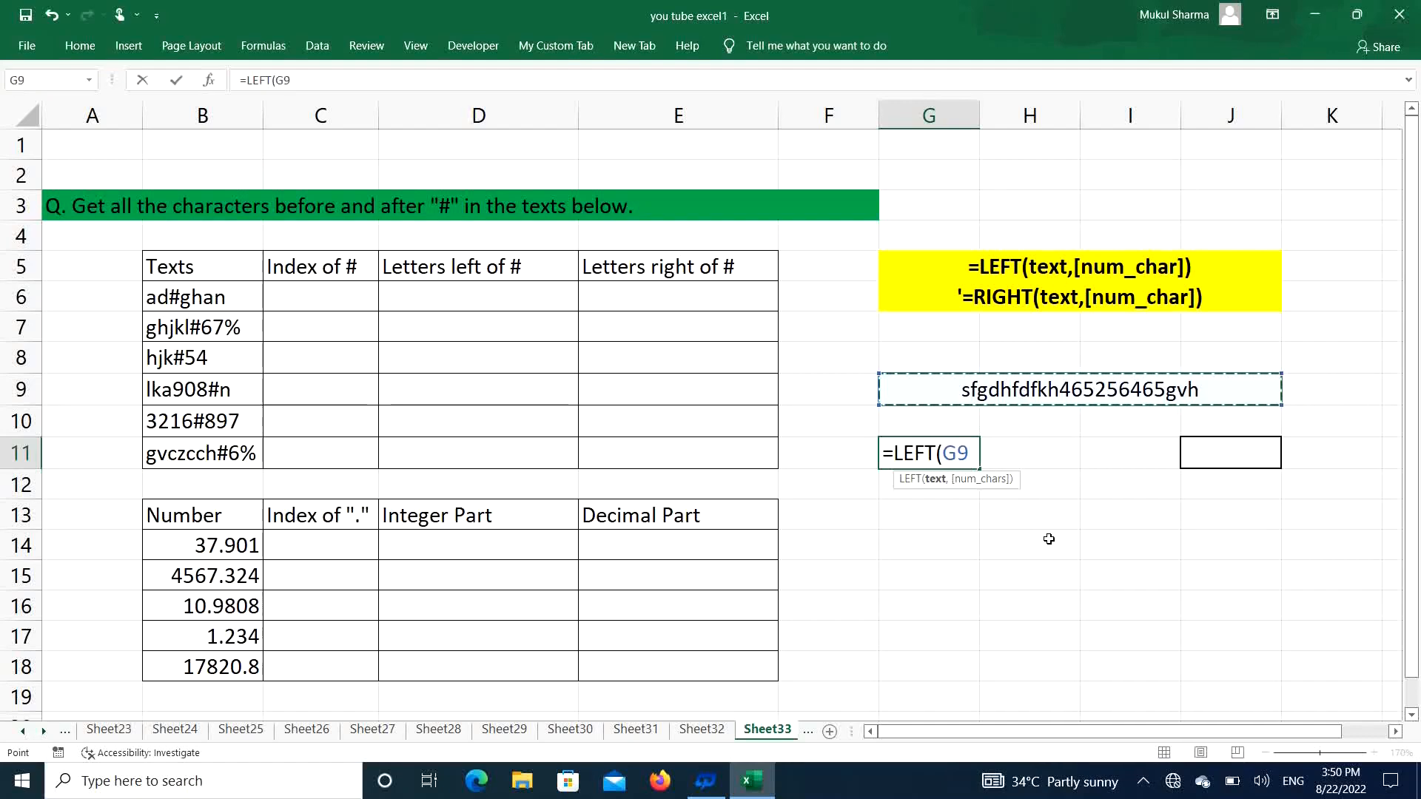
pyautogui.write(',')
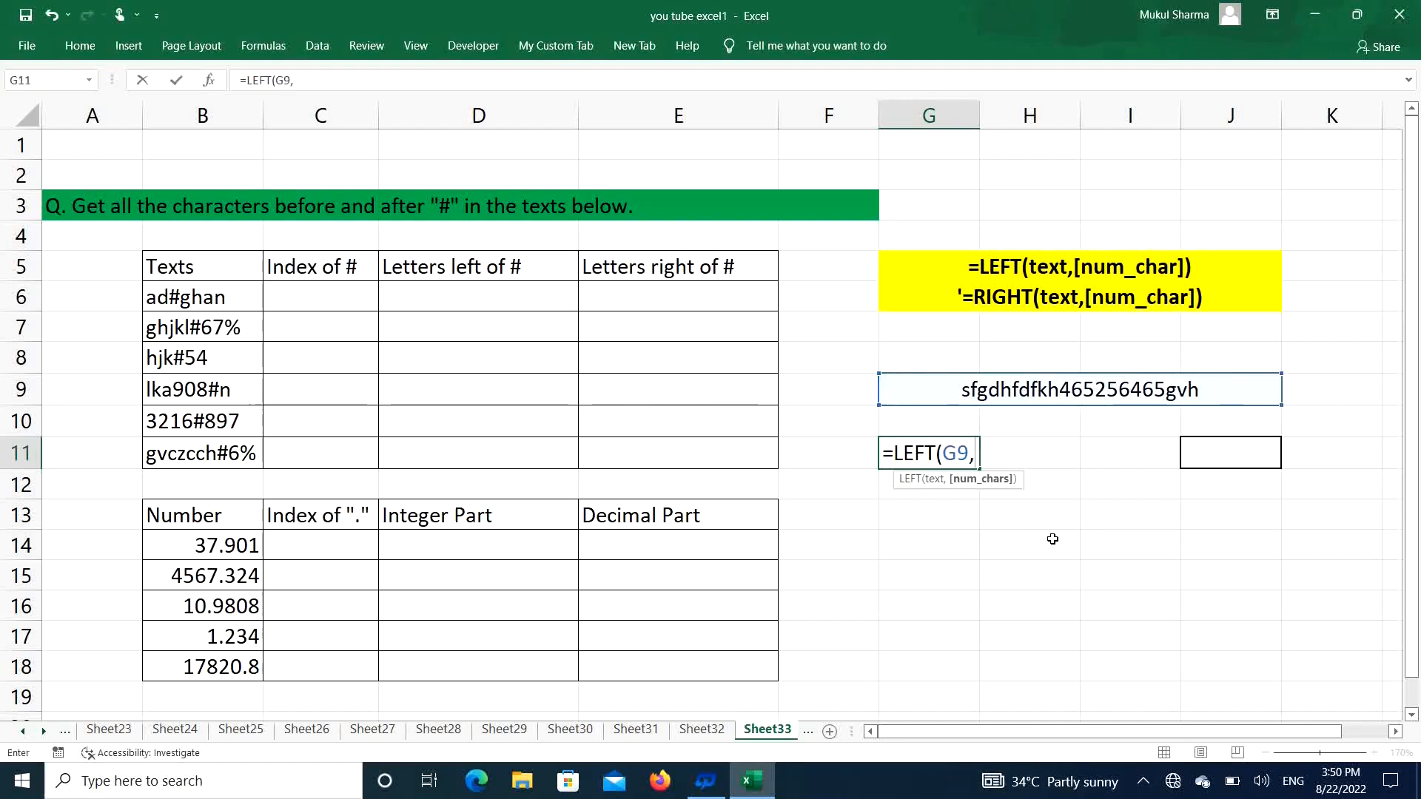
pyautogui.write('5)')
pyautogui.press('Return')
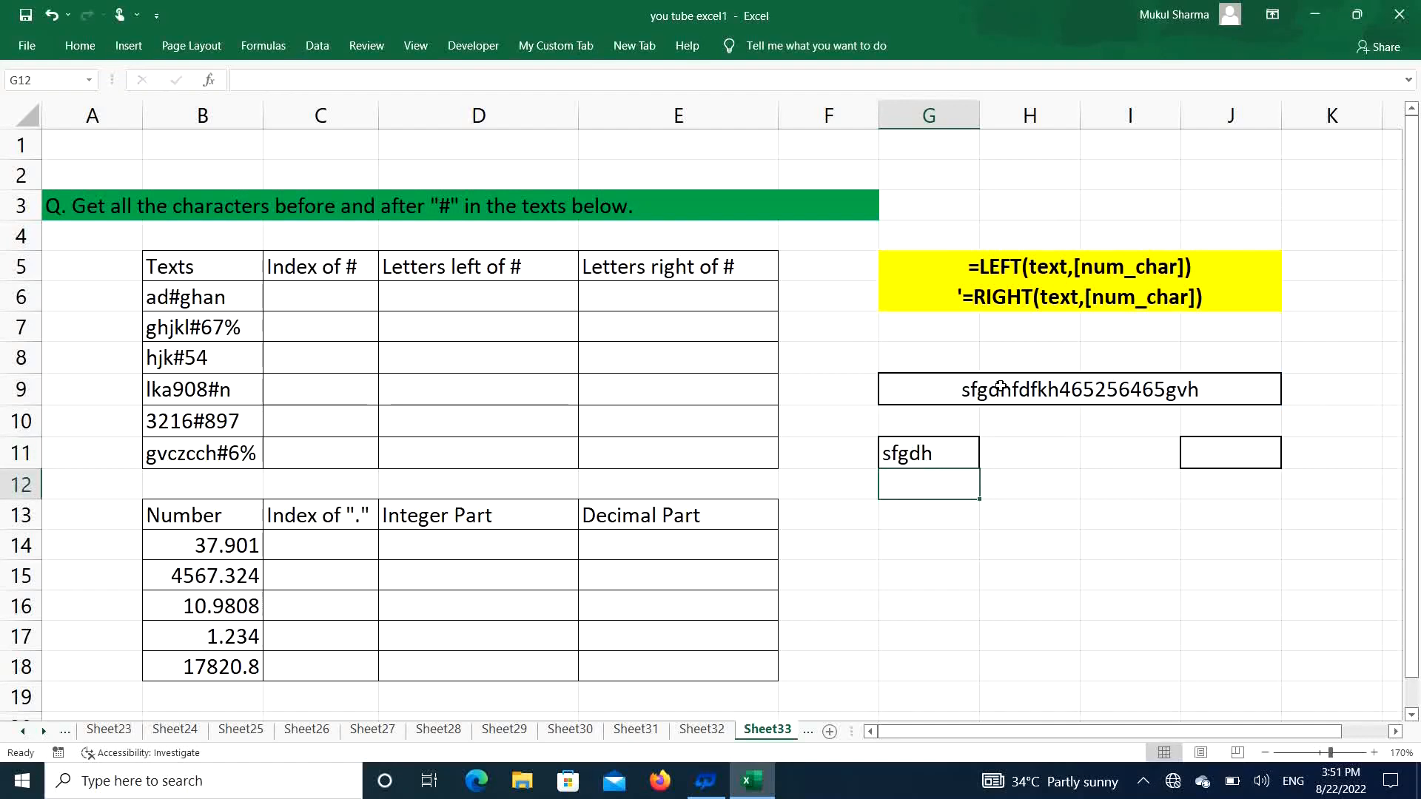
# In J11, enter a RIGHT formula that extracts the last 7 characters of the sample text in G9.
pyautogui.click(1240, 452)
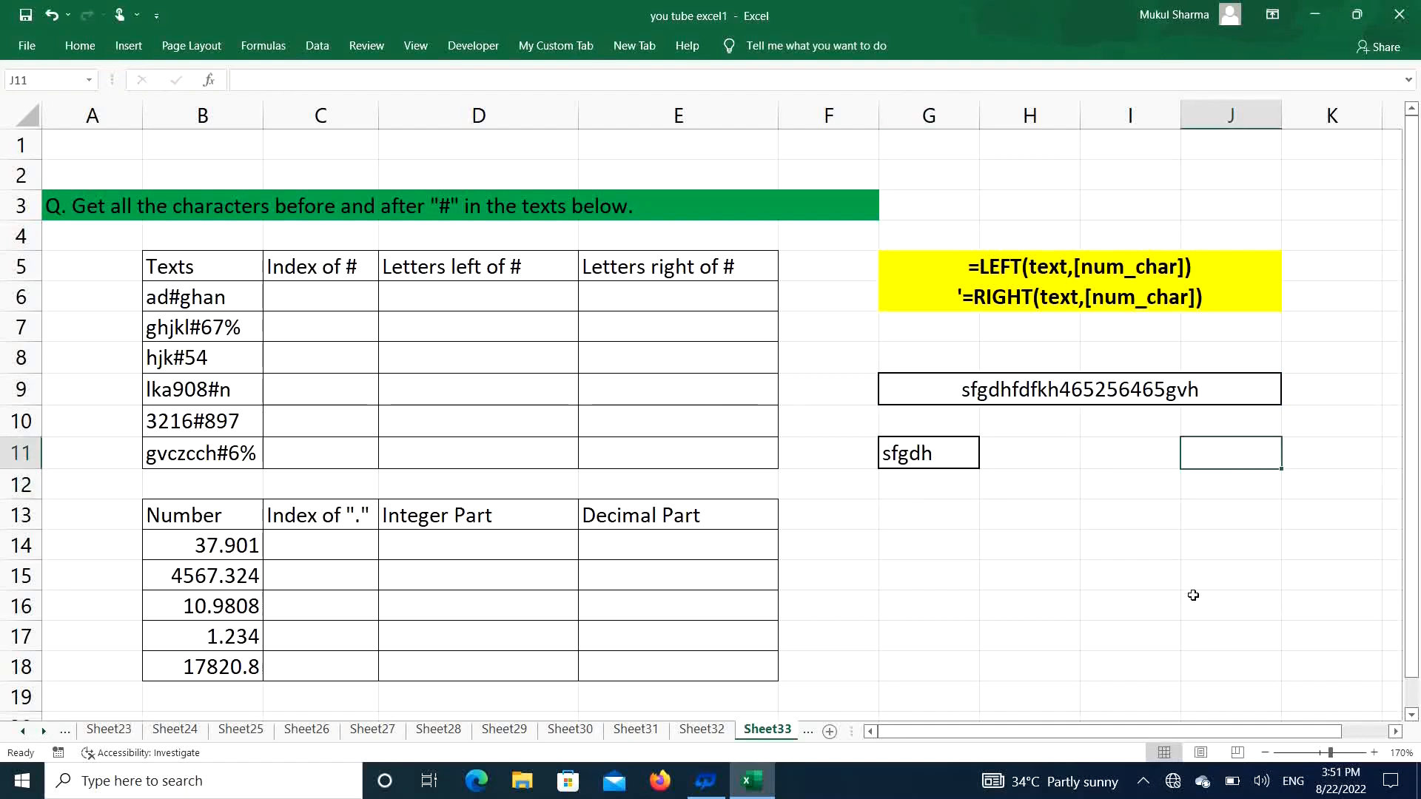
pyautogui.write('=right')
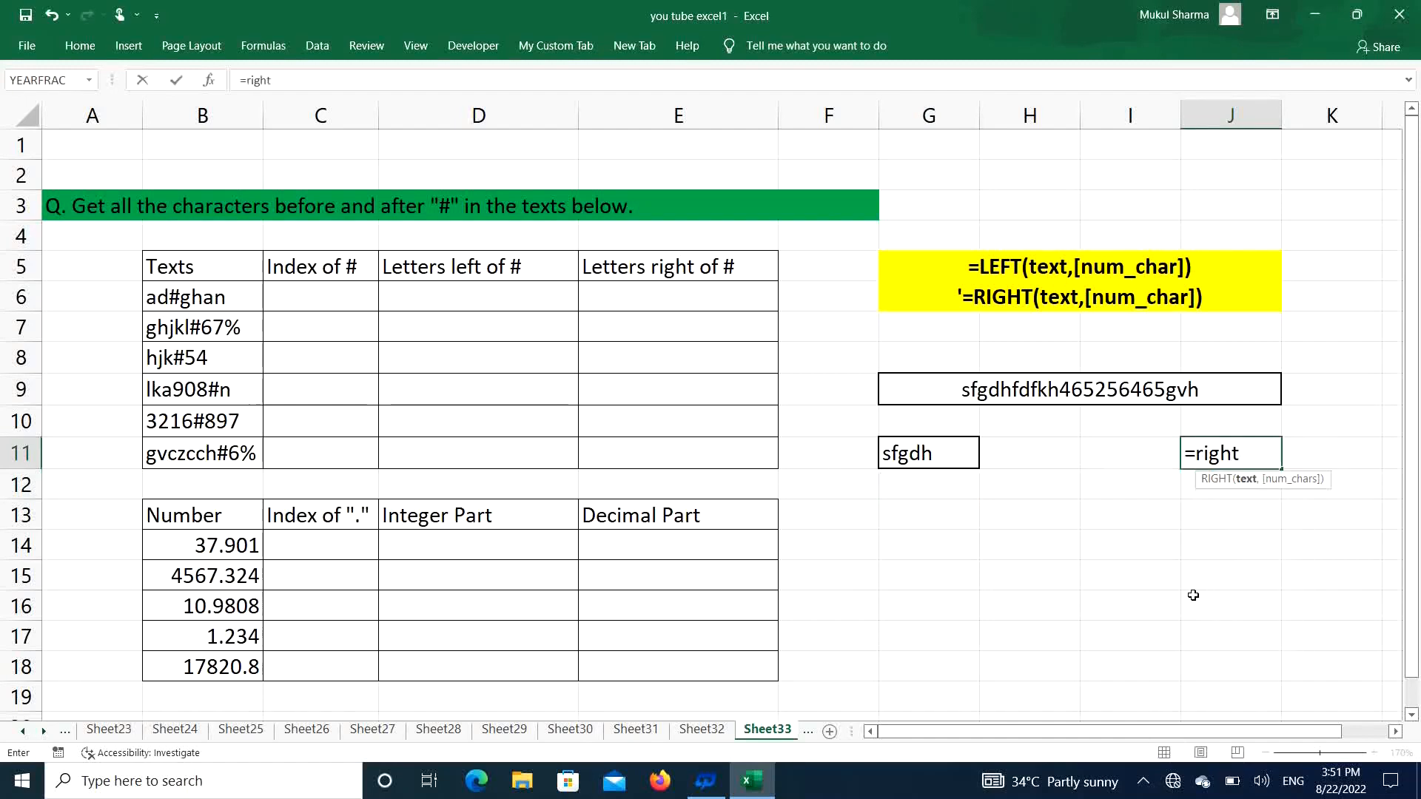
pyautogui.press('Tab')
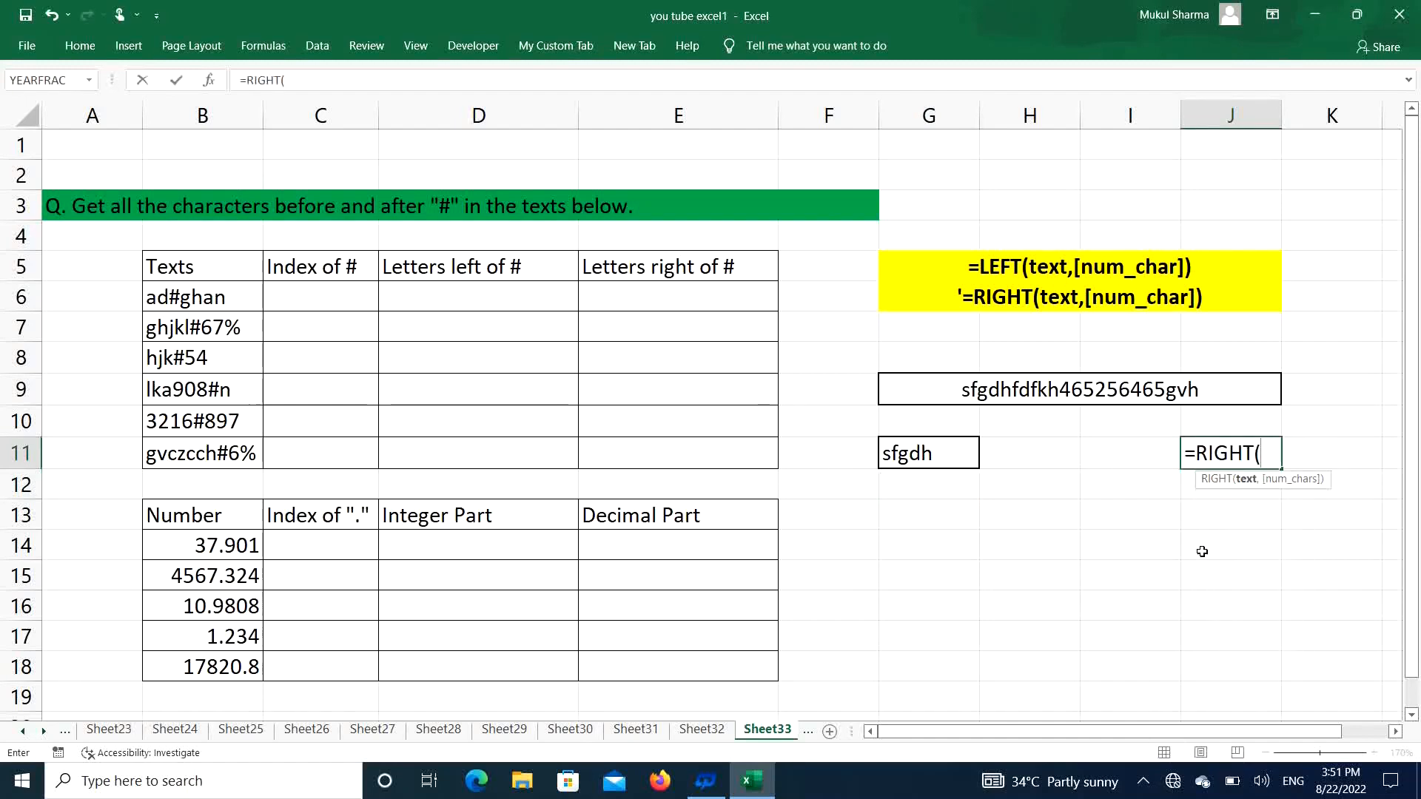
pyautogui.click(1164, 402)
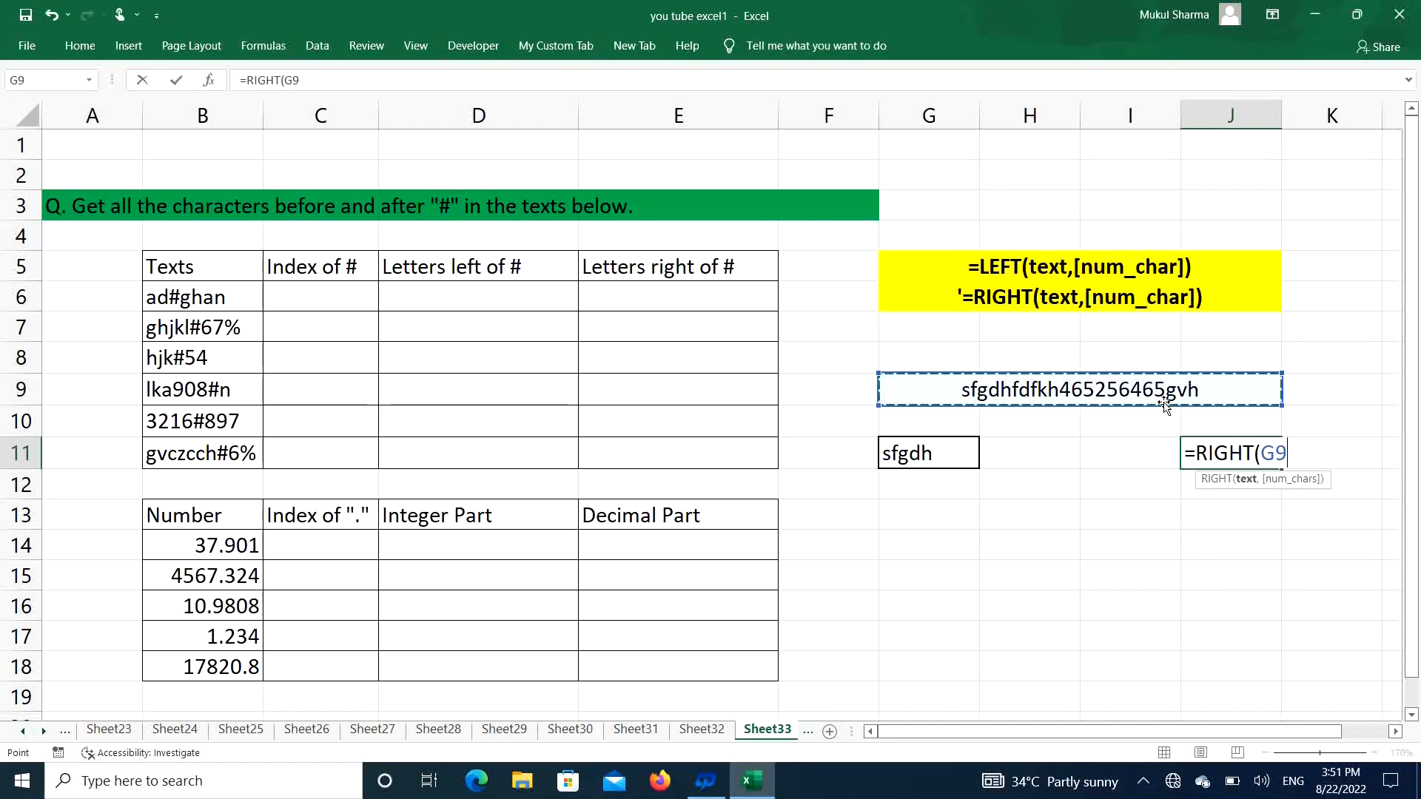
pyautogui.write(',7')
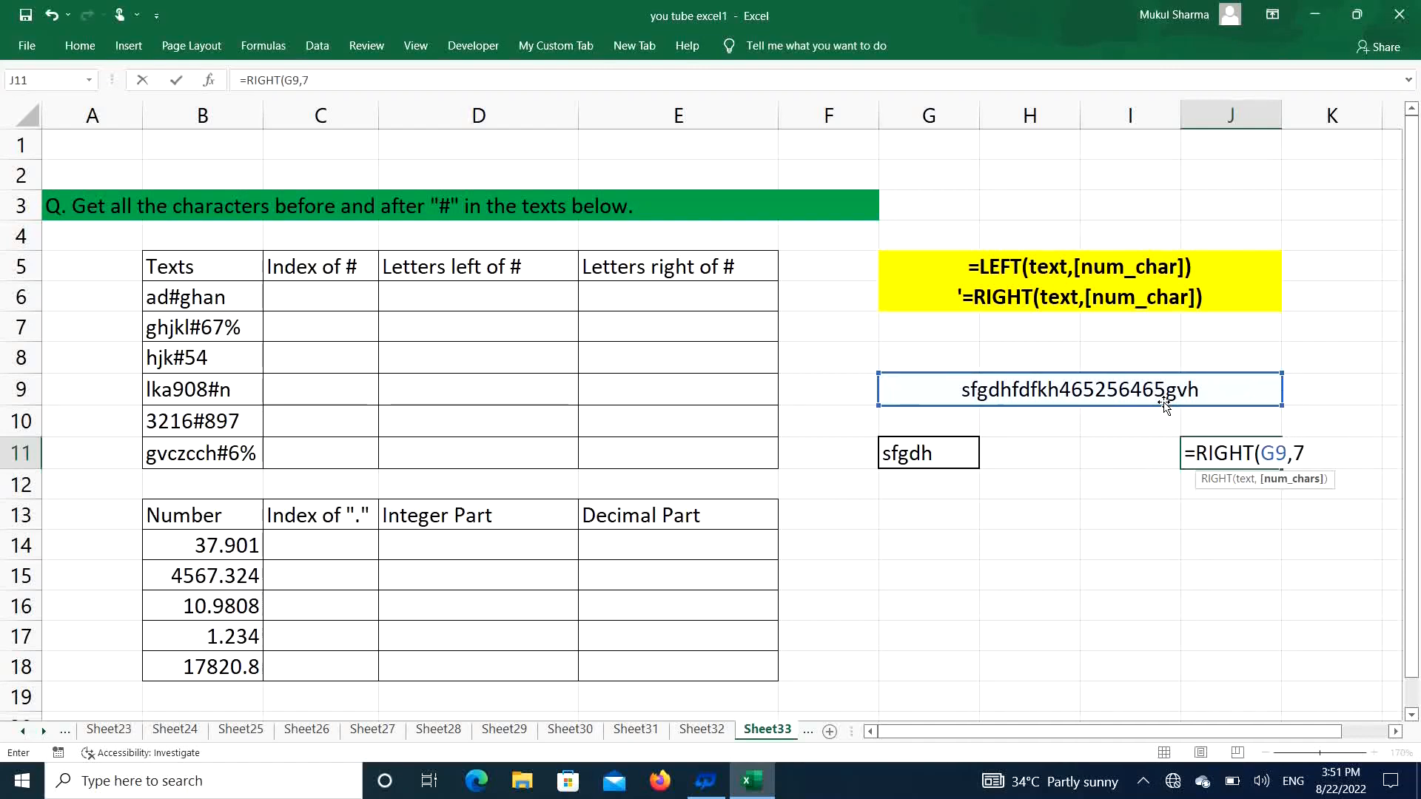
pyautogui.write(')')
pyautogui.press('Return')
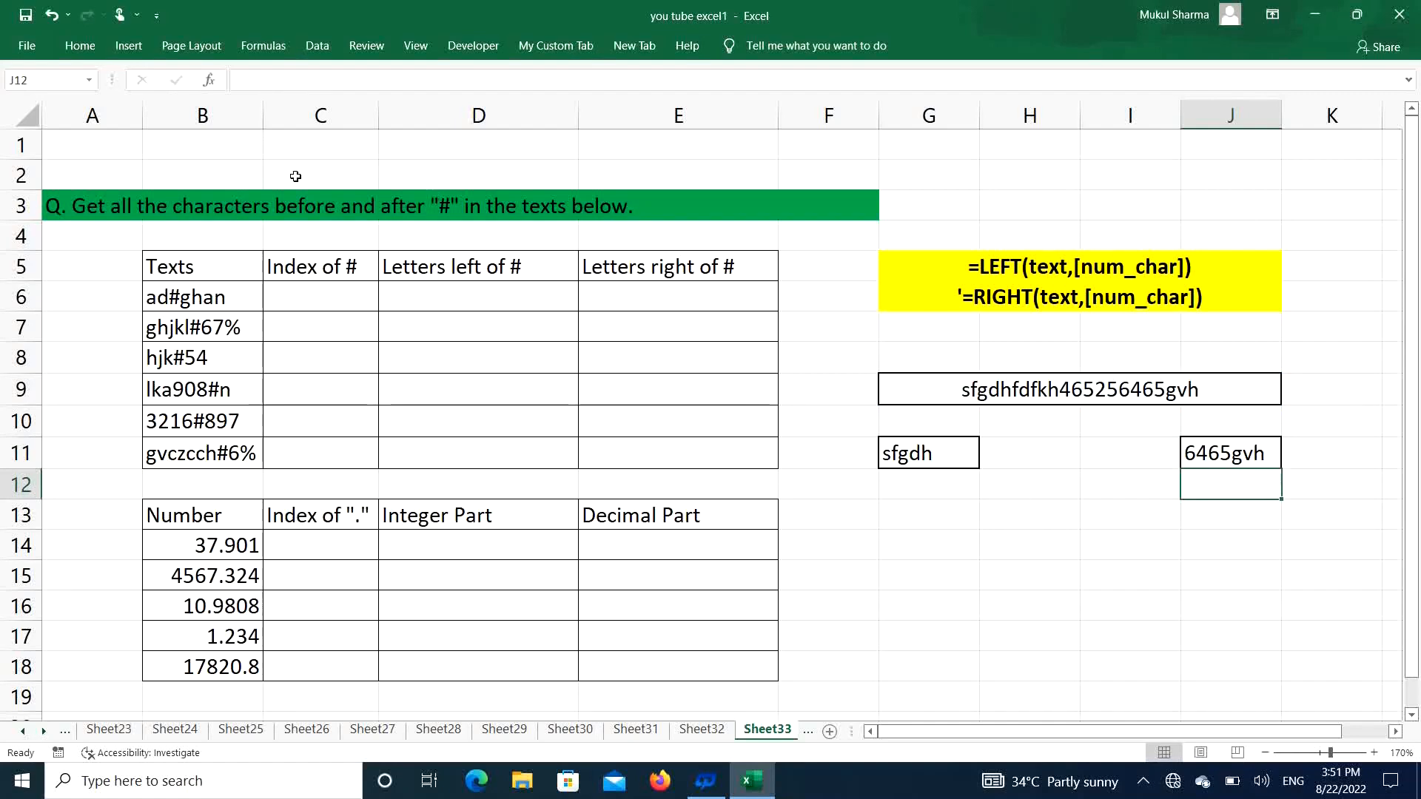
pyautogui.click(307, 208)
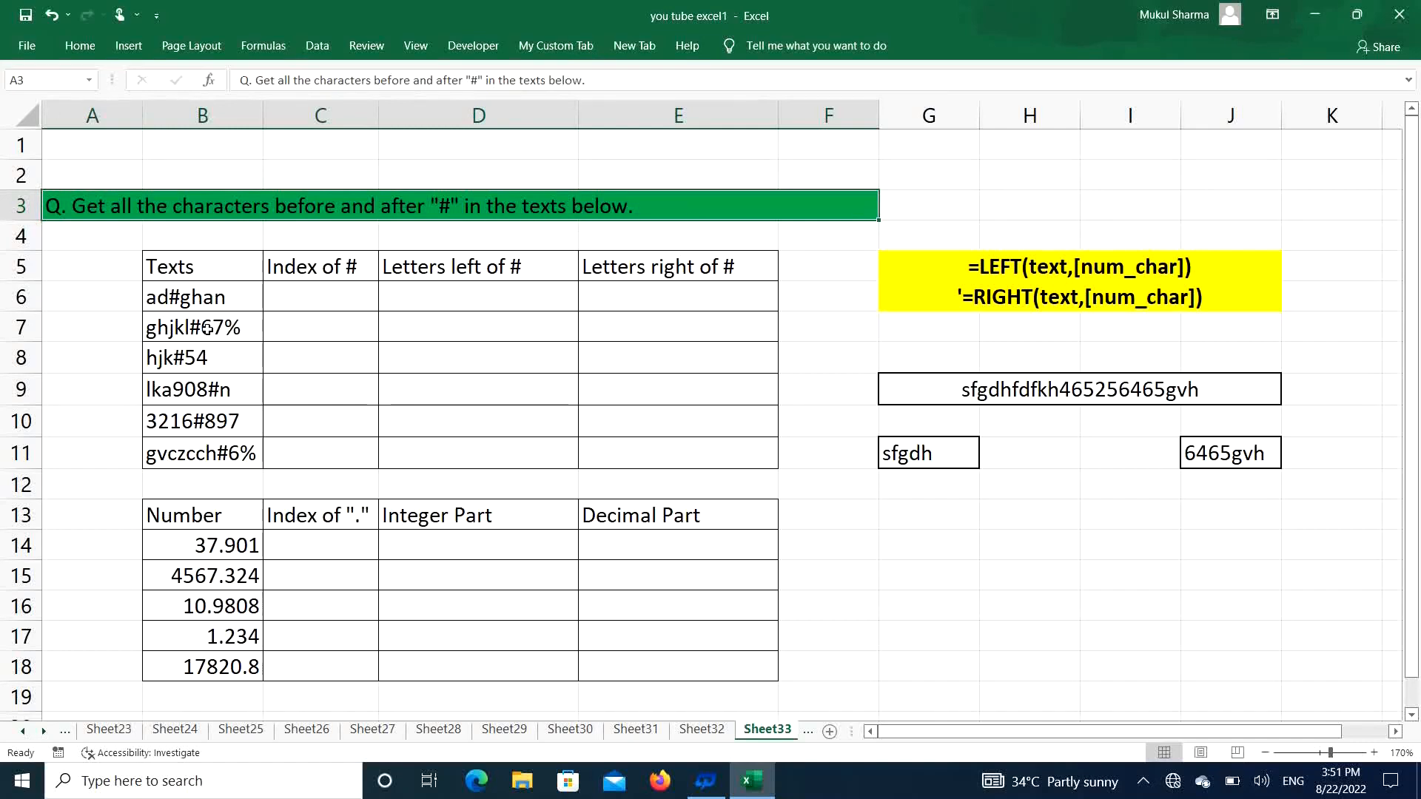
pyautogui.moveTo(215, 298); pyautogui.dragTo(213, 451)
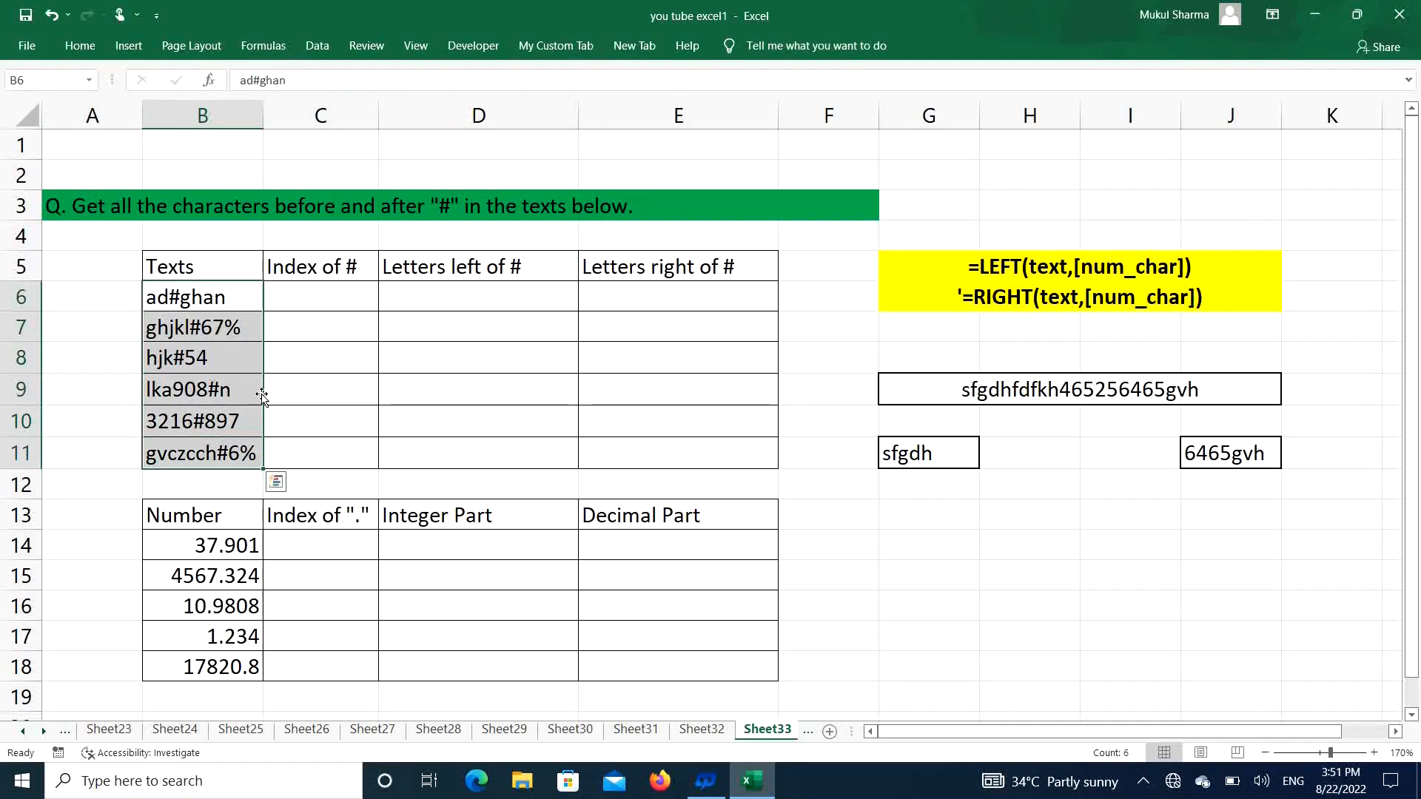
pyautogui.click(229, 297)
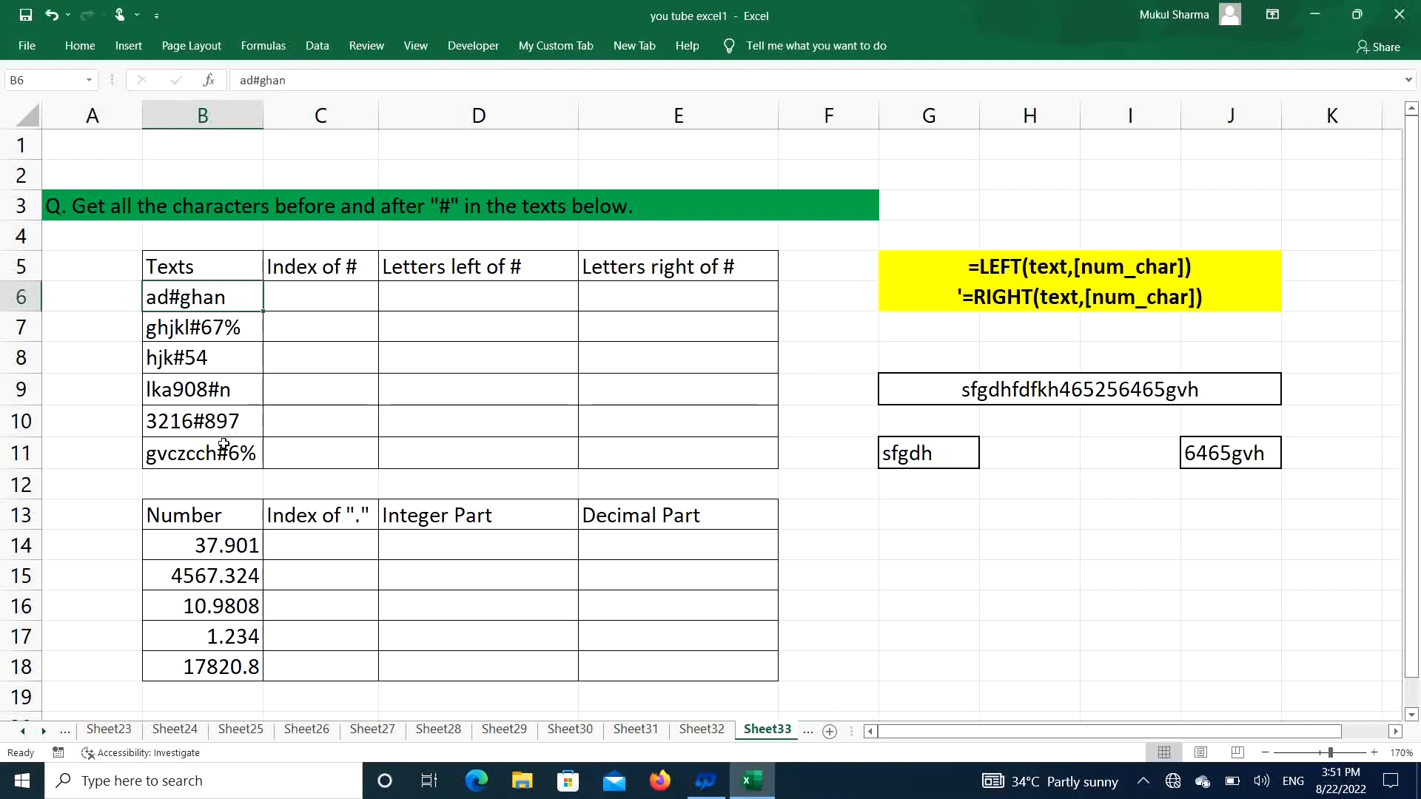
# In C6, enter =FIND("#",B6,1) to get the position of # in the first text.
pyautogui.click(342, 293)
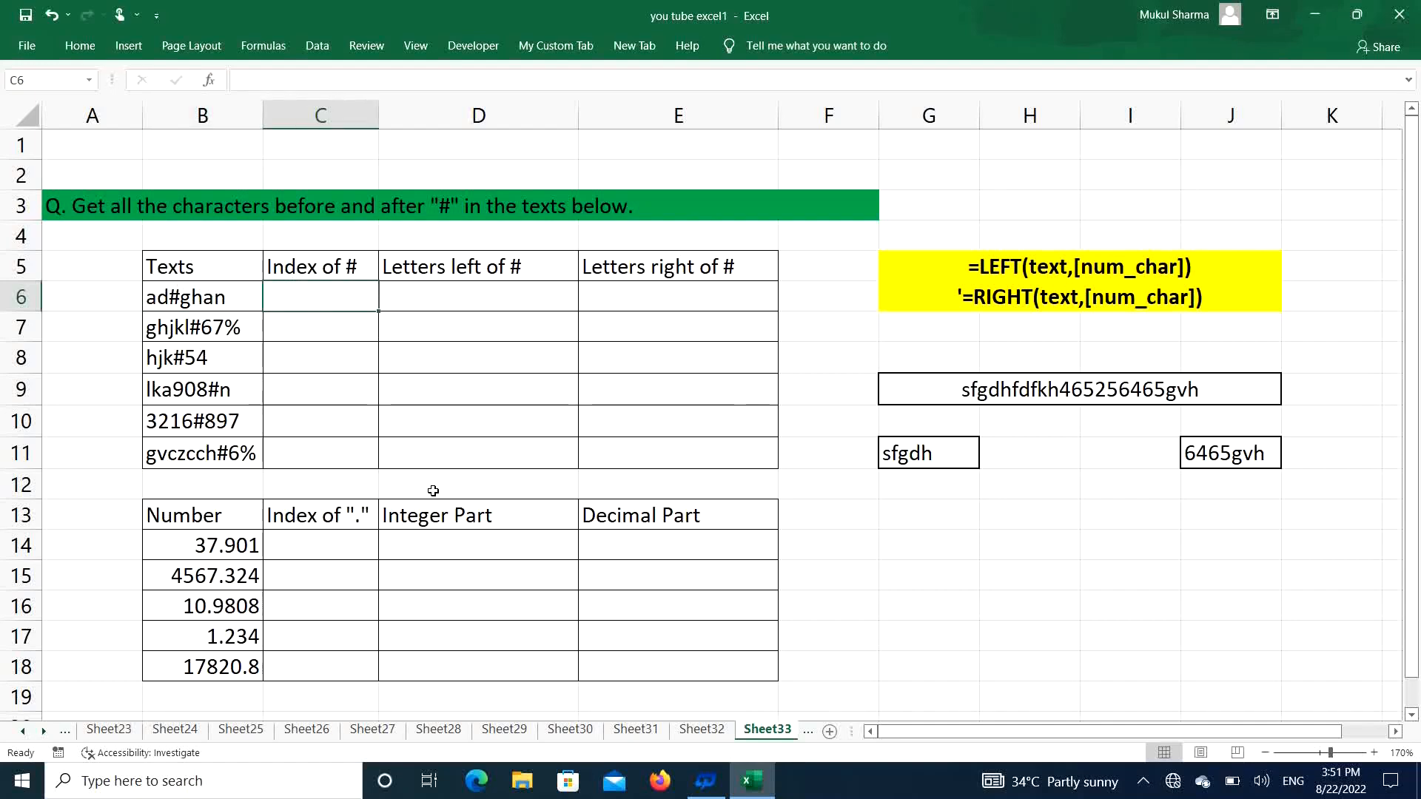
pyautogui.write('=find')
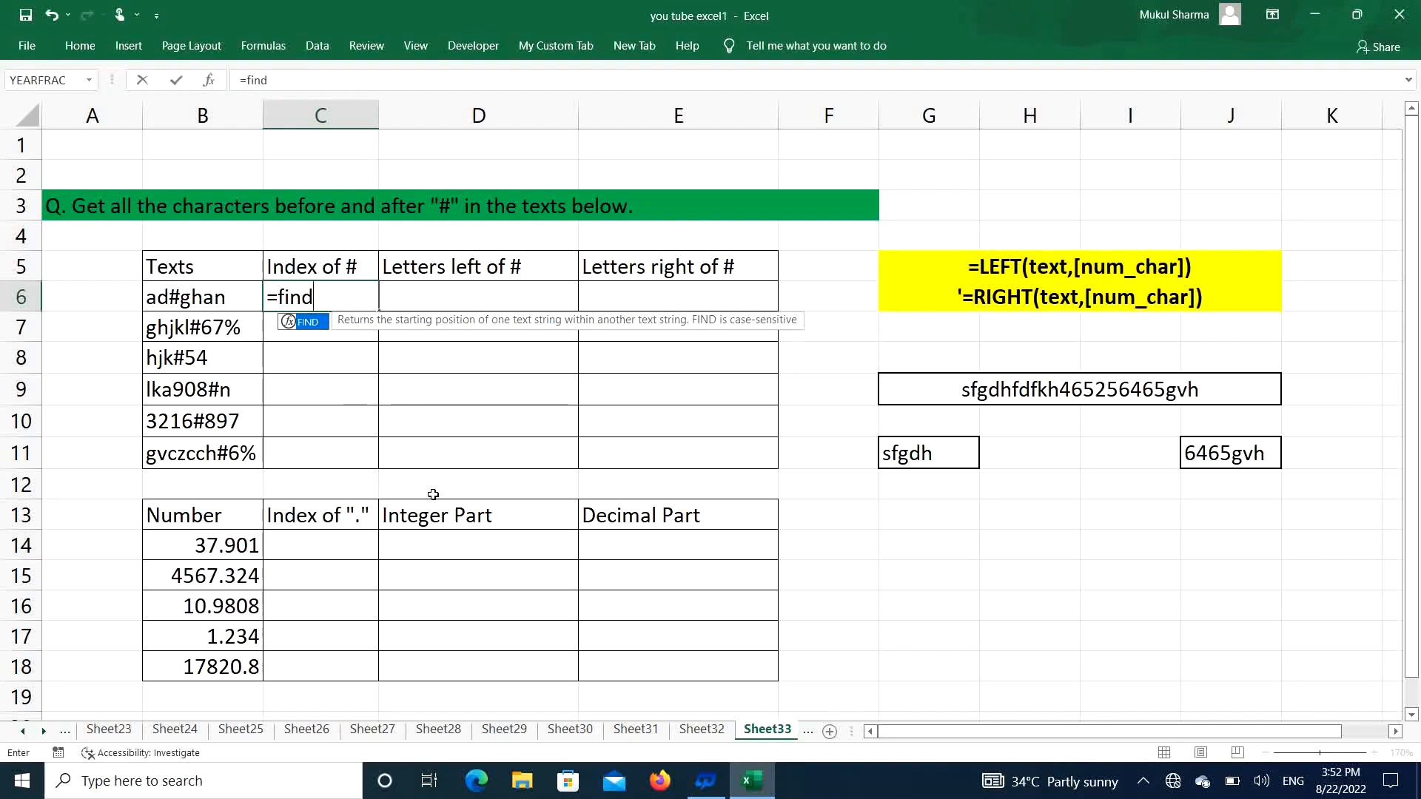
pyautogui.press('Tab')
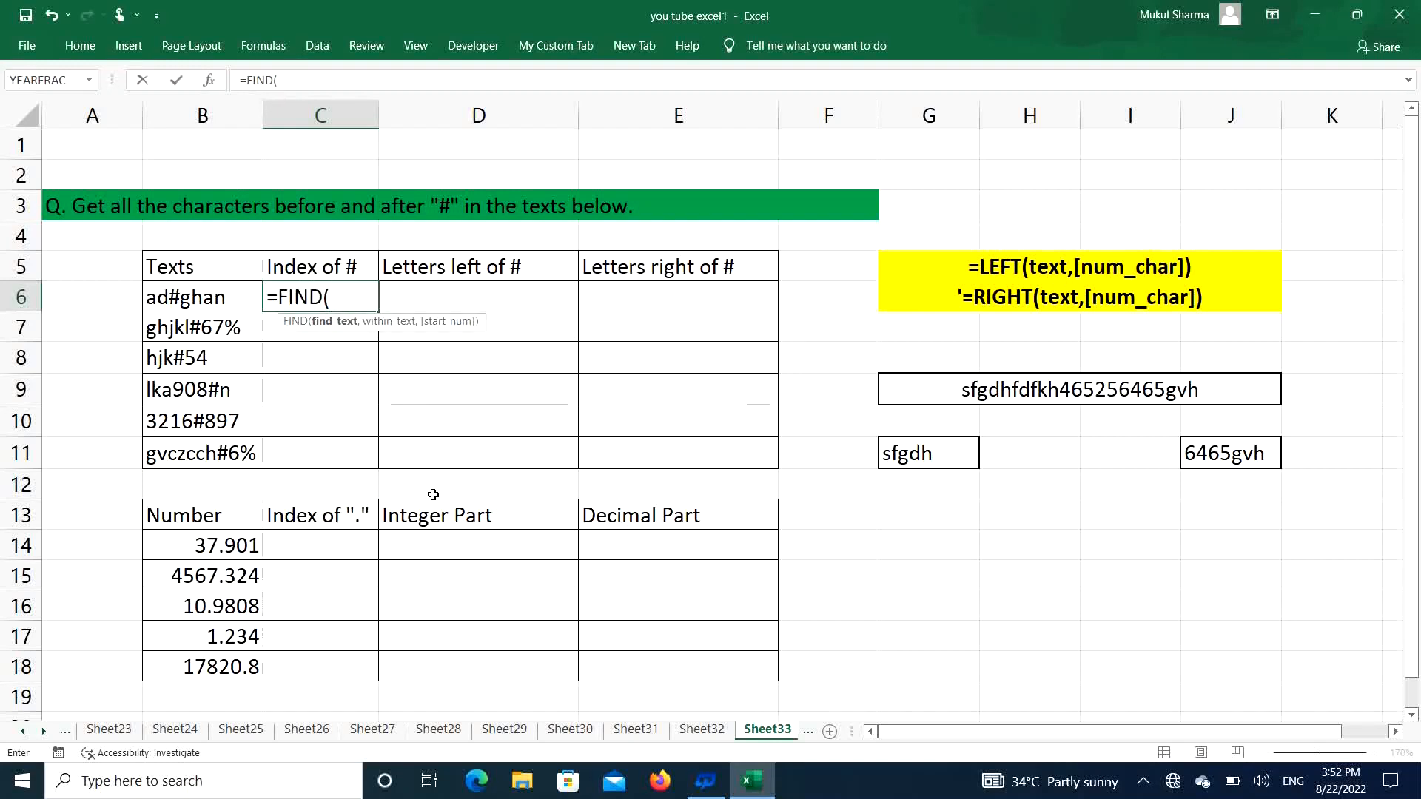
pyautogui.write('"#",')
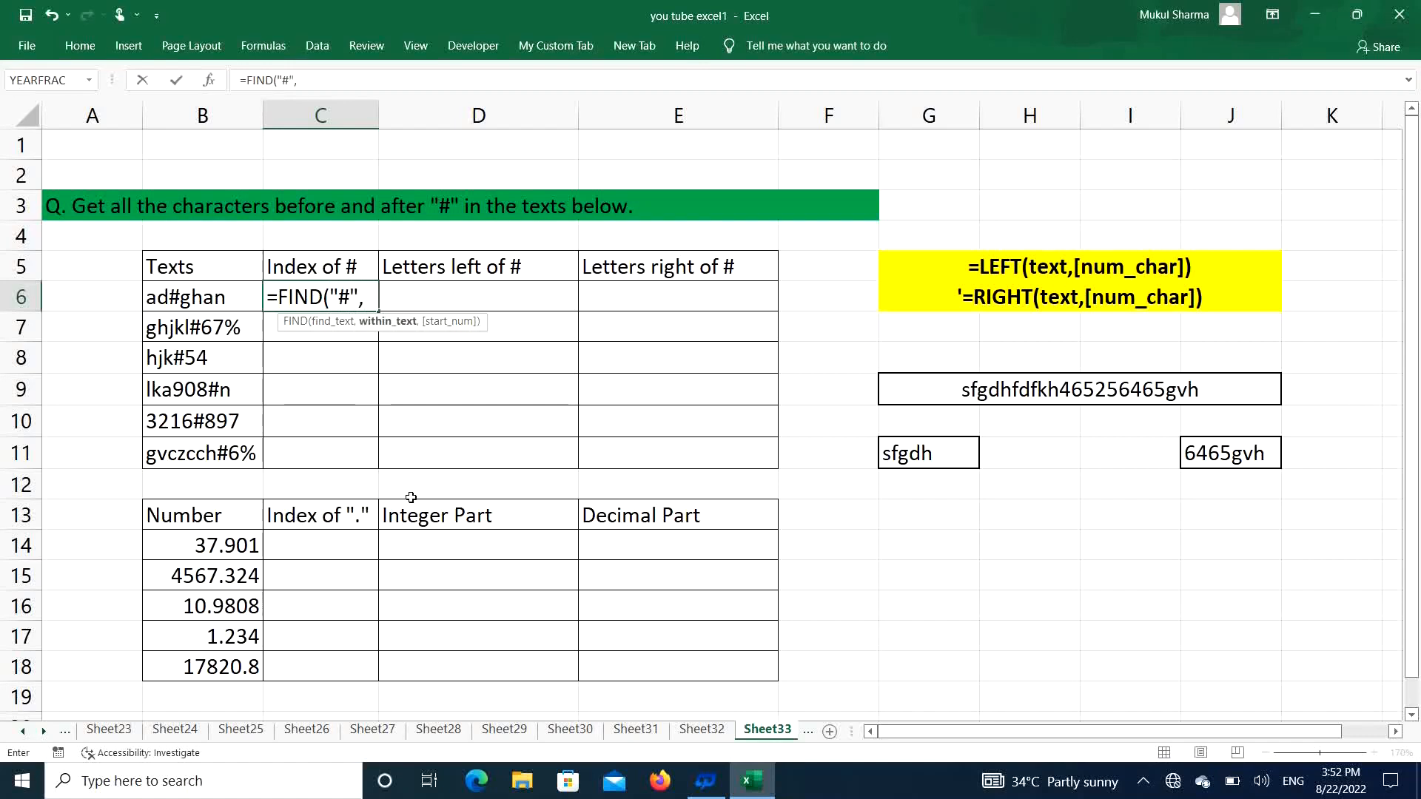
pyautogui.click(226, 290)
pyautogui.write(',1')
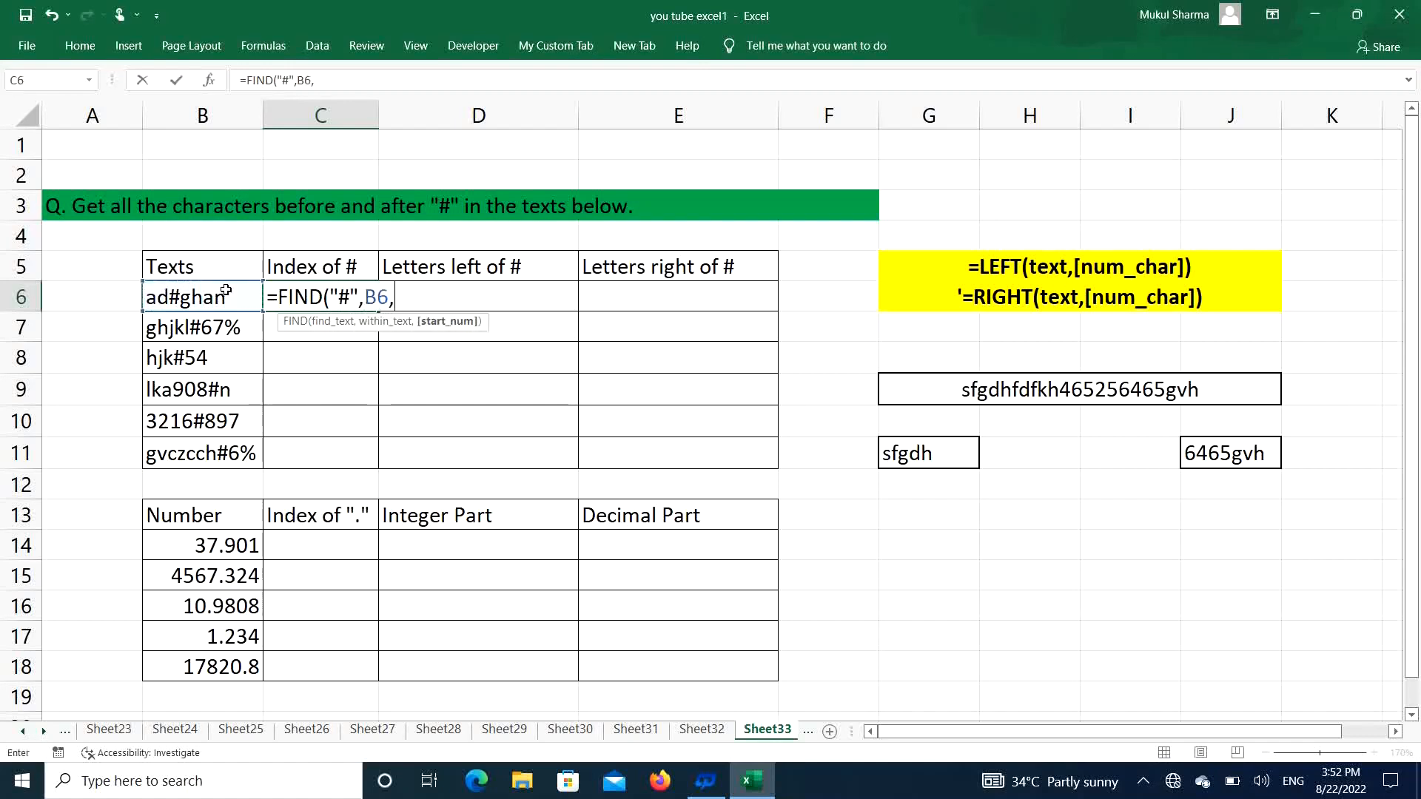
pyautogui.write(')')
pyautogui.press('Return')
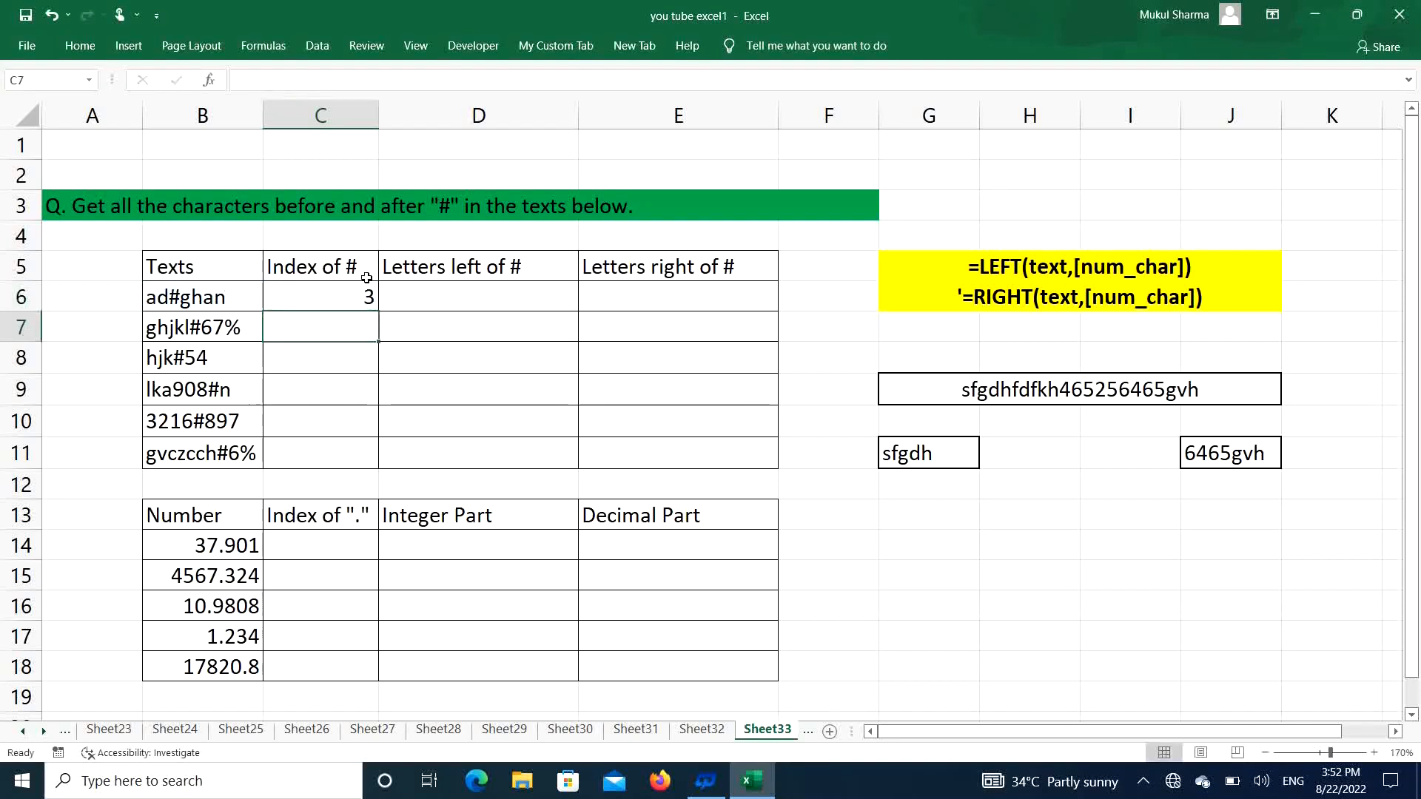
# Fill the FIND formula from C6 down through C11 for the remaining texts.
pyautogui.click(195, 304)
pyautogui.click(322, 297)
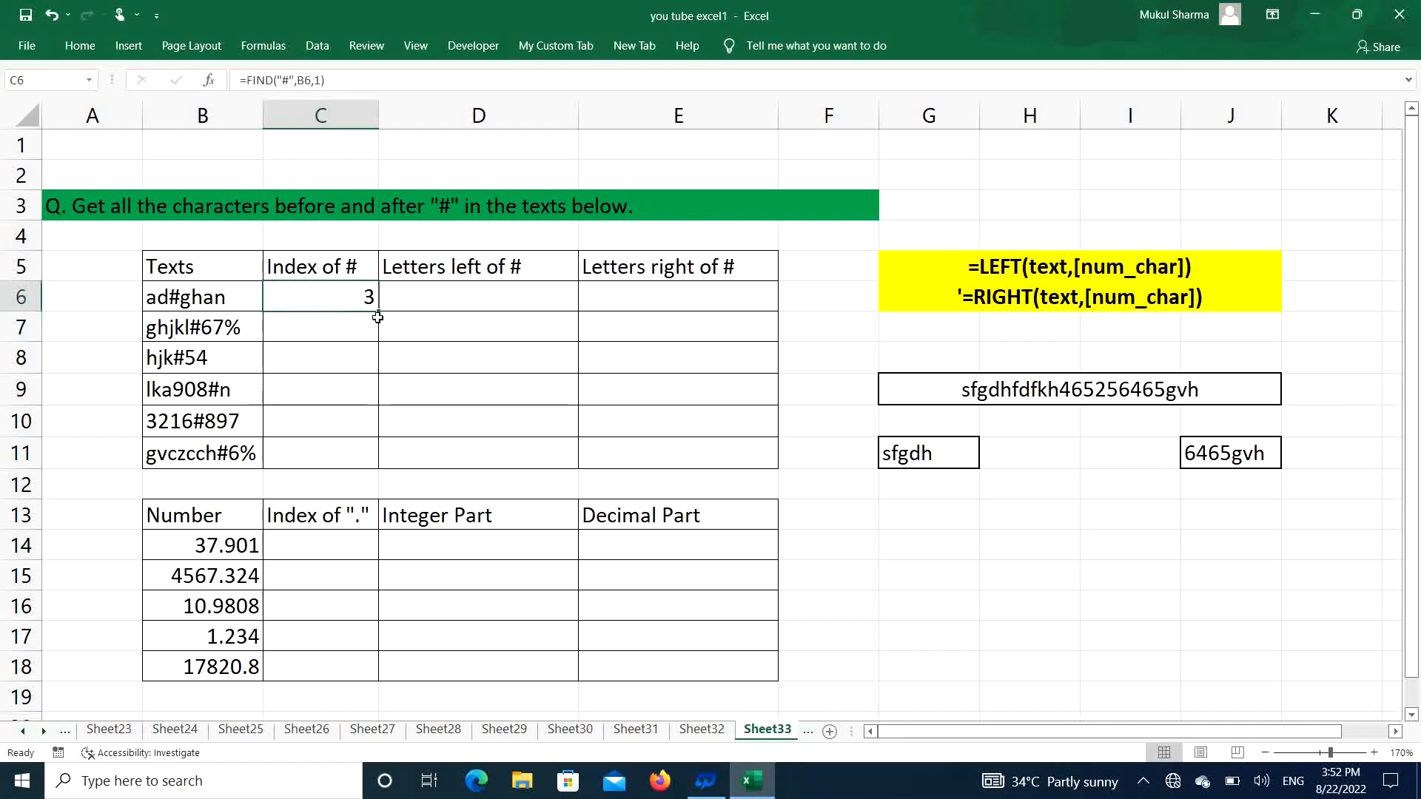
pyautogui.moveTo(378, 313); pyautogui.dragTo(376, 466)
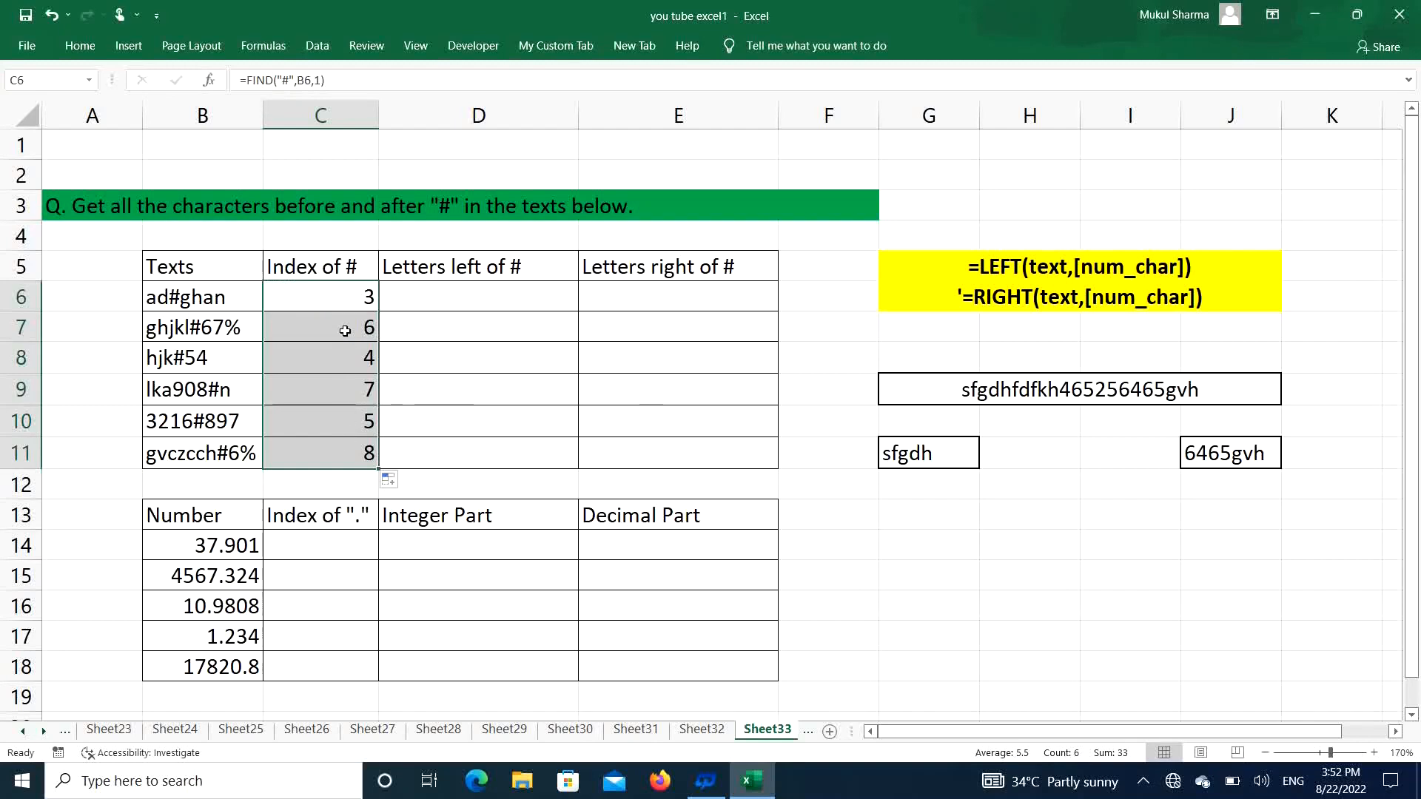
pyautogui.click(462, 297)
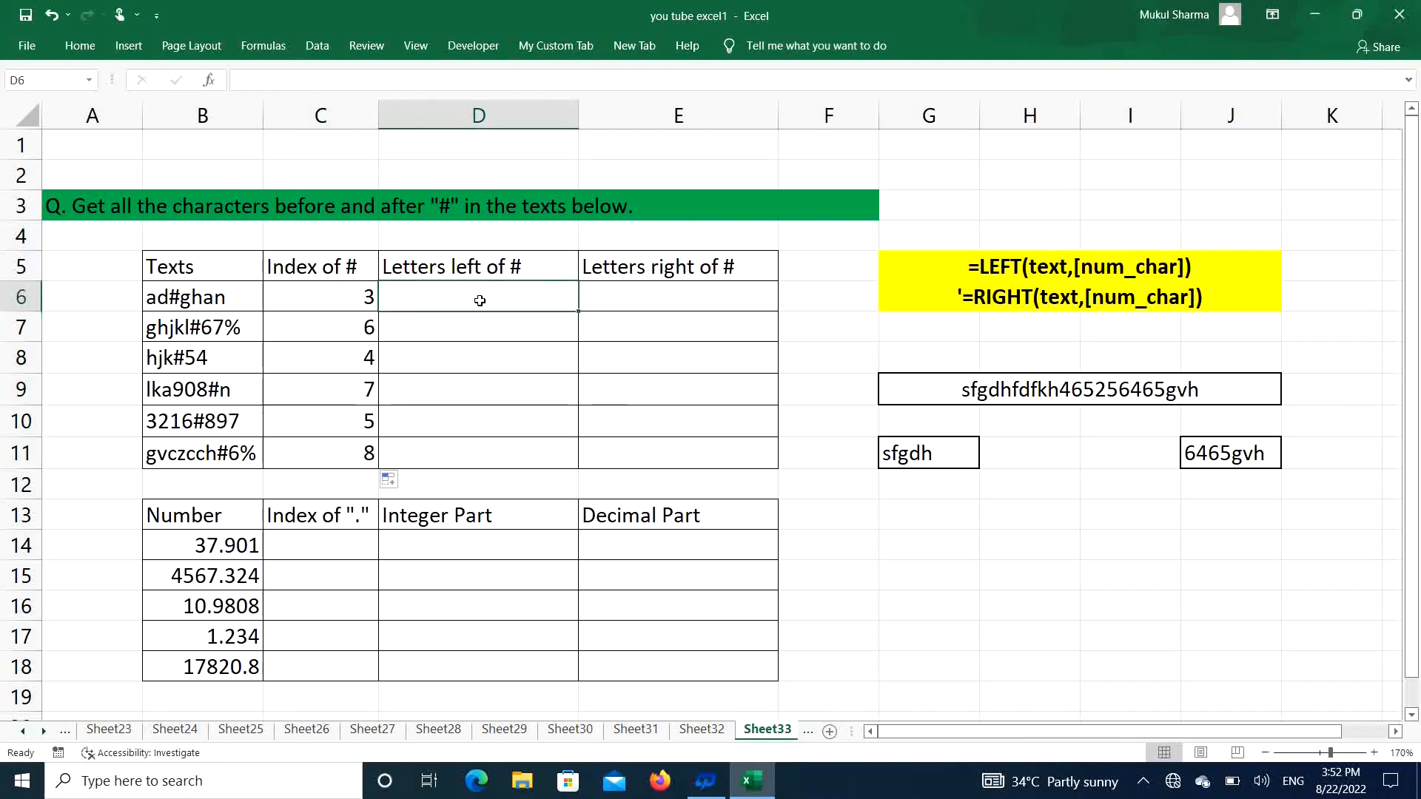
pyautogui.click(210, 303)
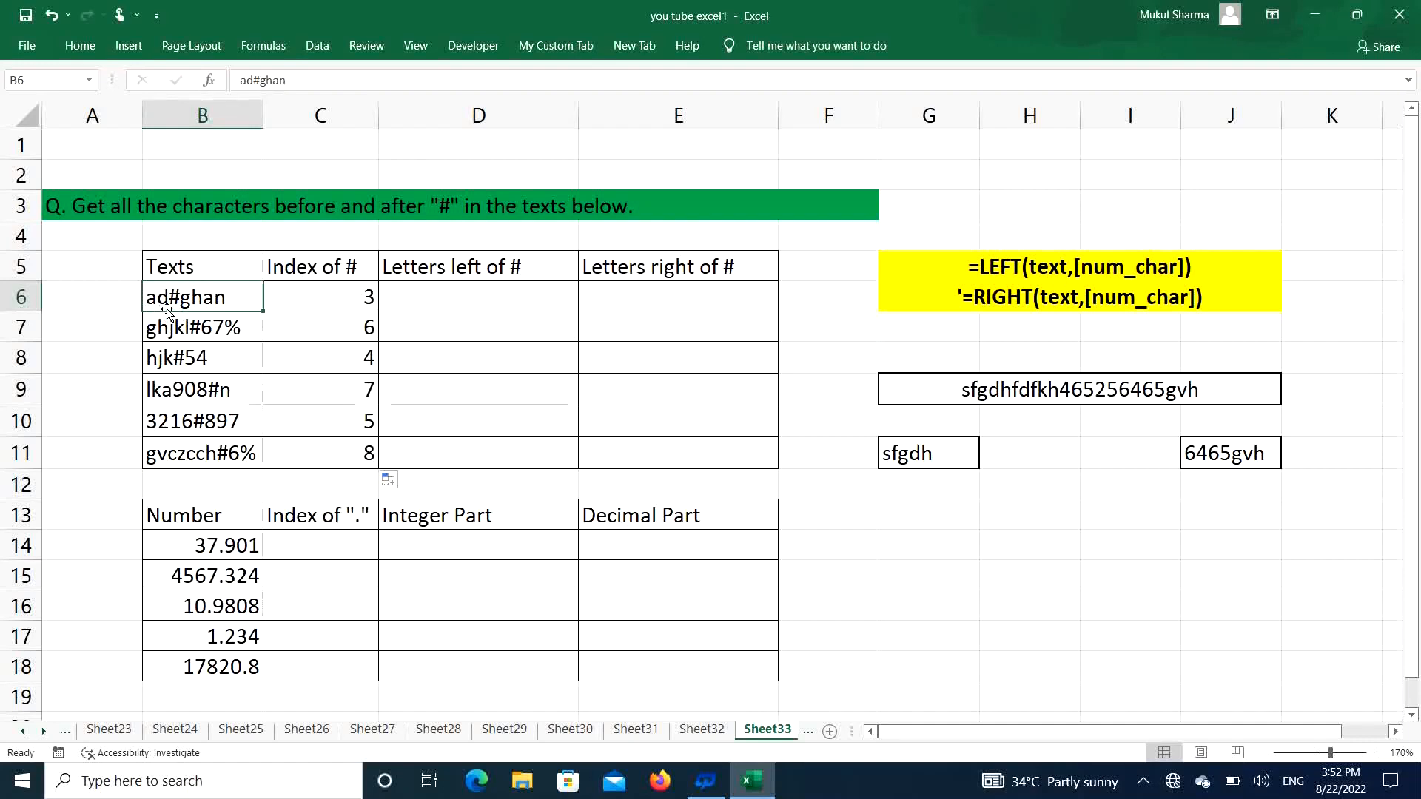
pyautogui.click(183, 339)
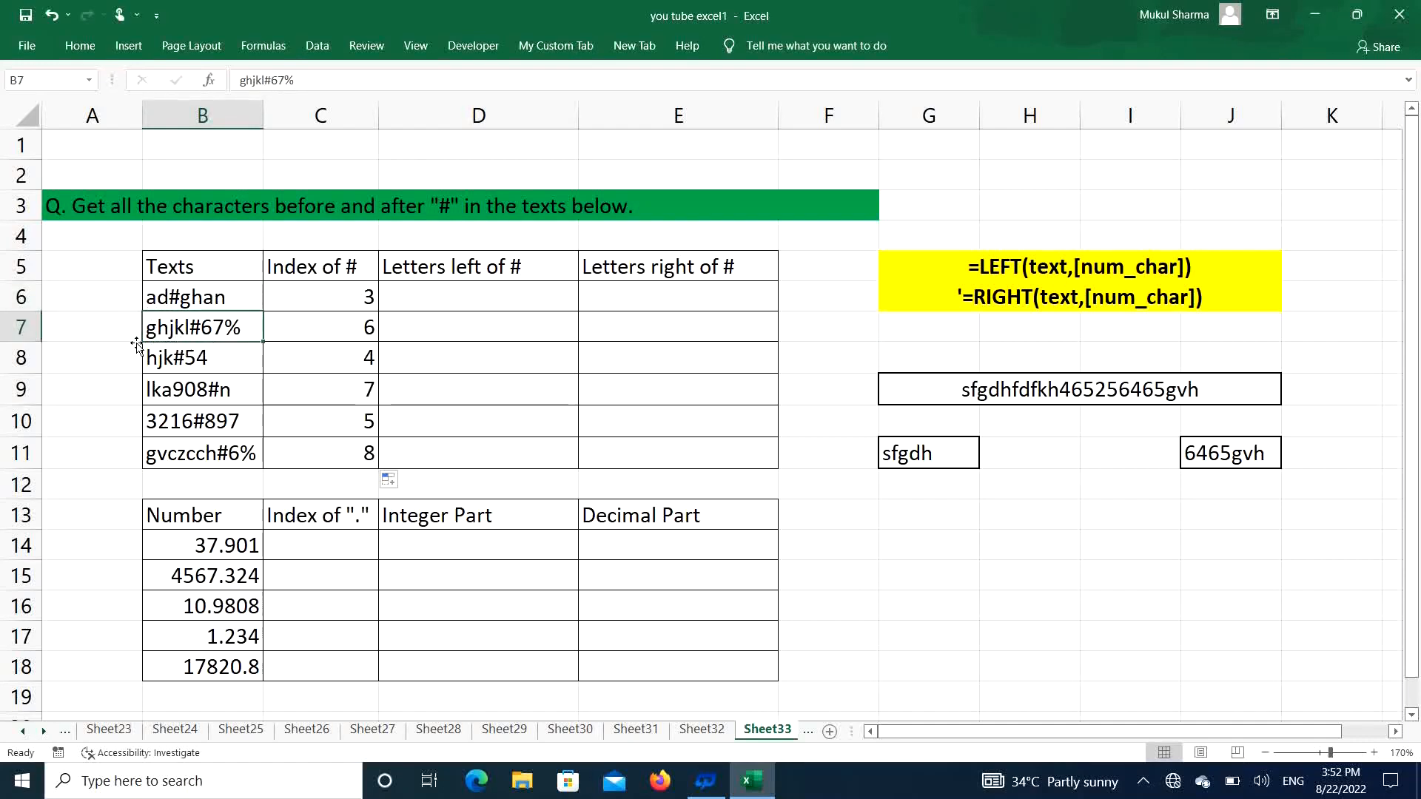
pyautogui.click(222, 300)
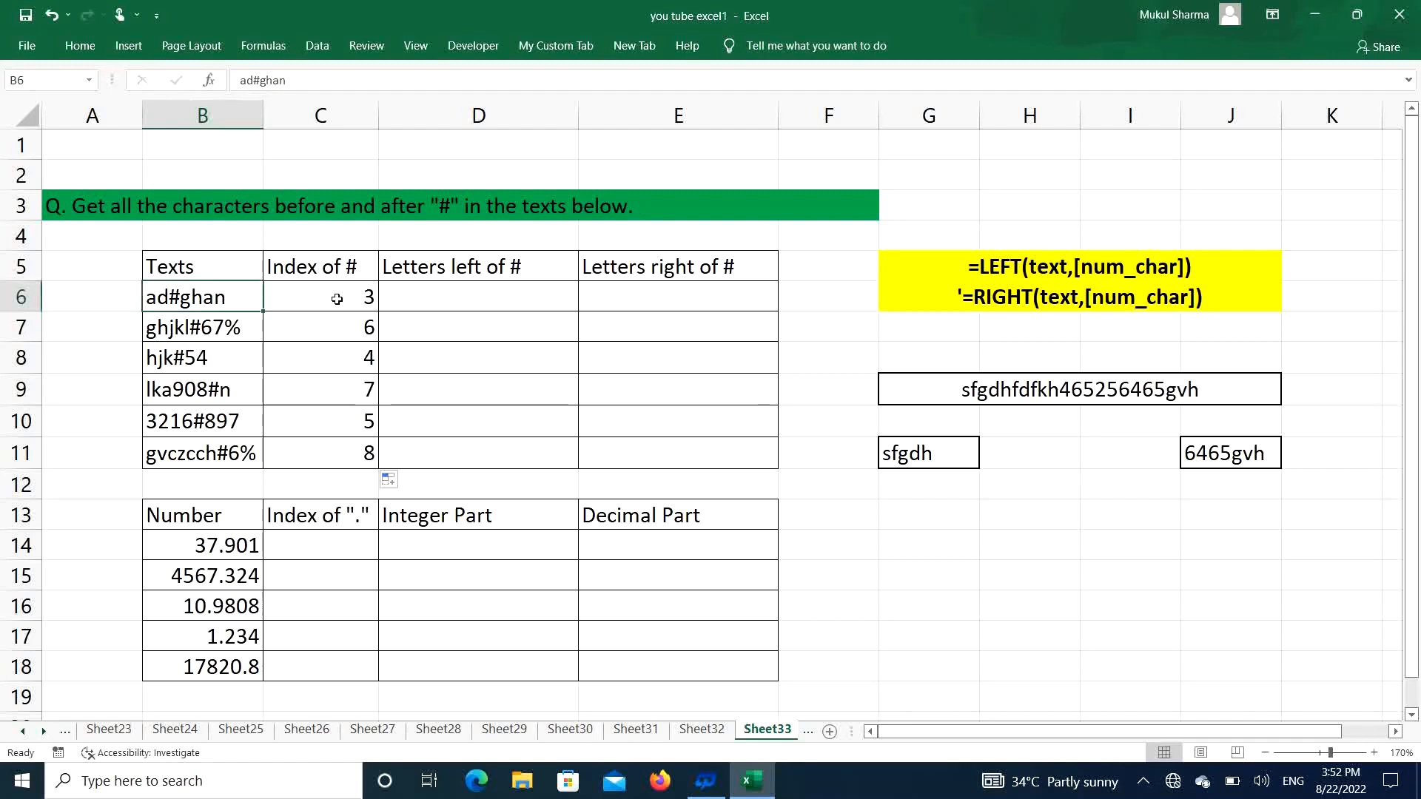
pyautogui.click(339, 300)
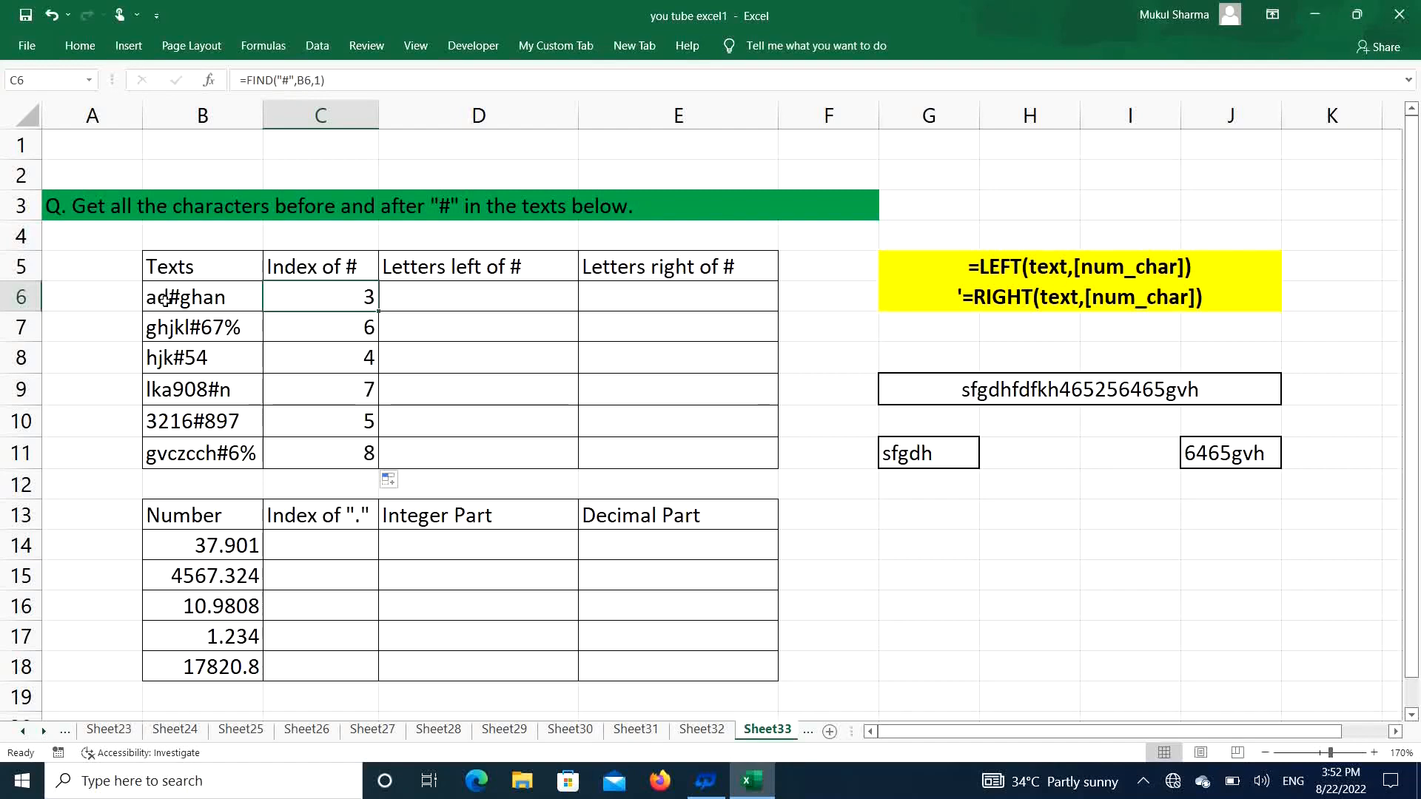
# In D6, enter =LEFT(B6,C6-1) to extract the characters before # in the first text.
pyautogui.click(474, 296)
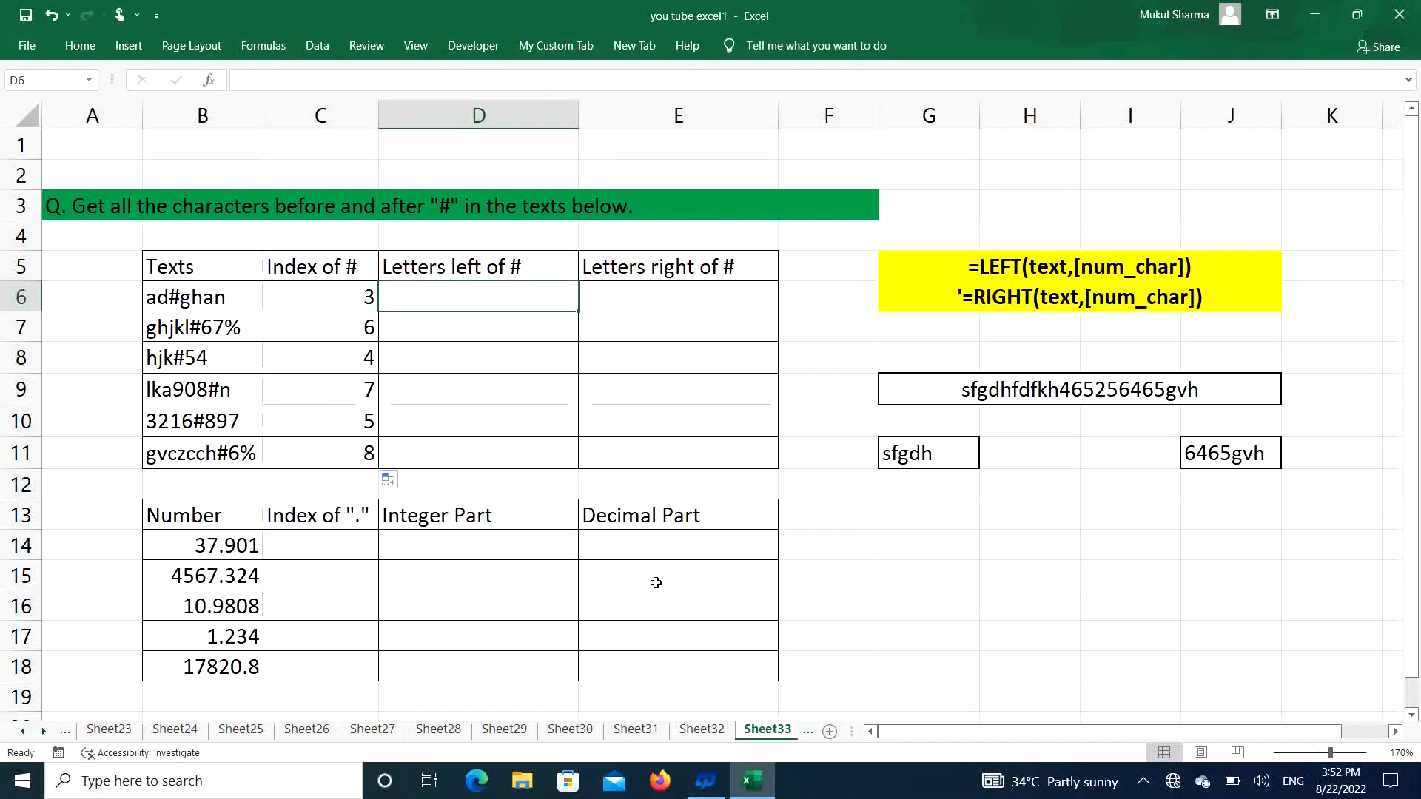
pyautogui.write('=lef')
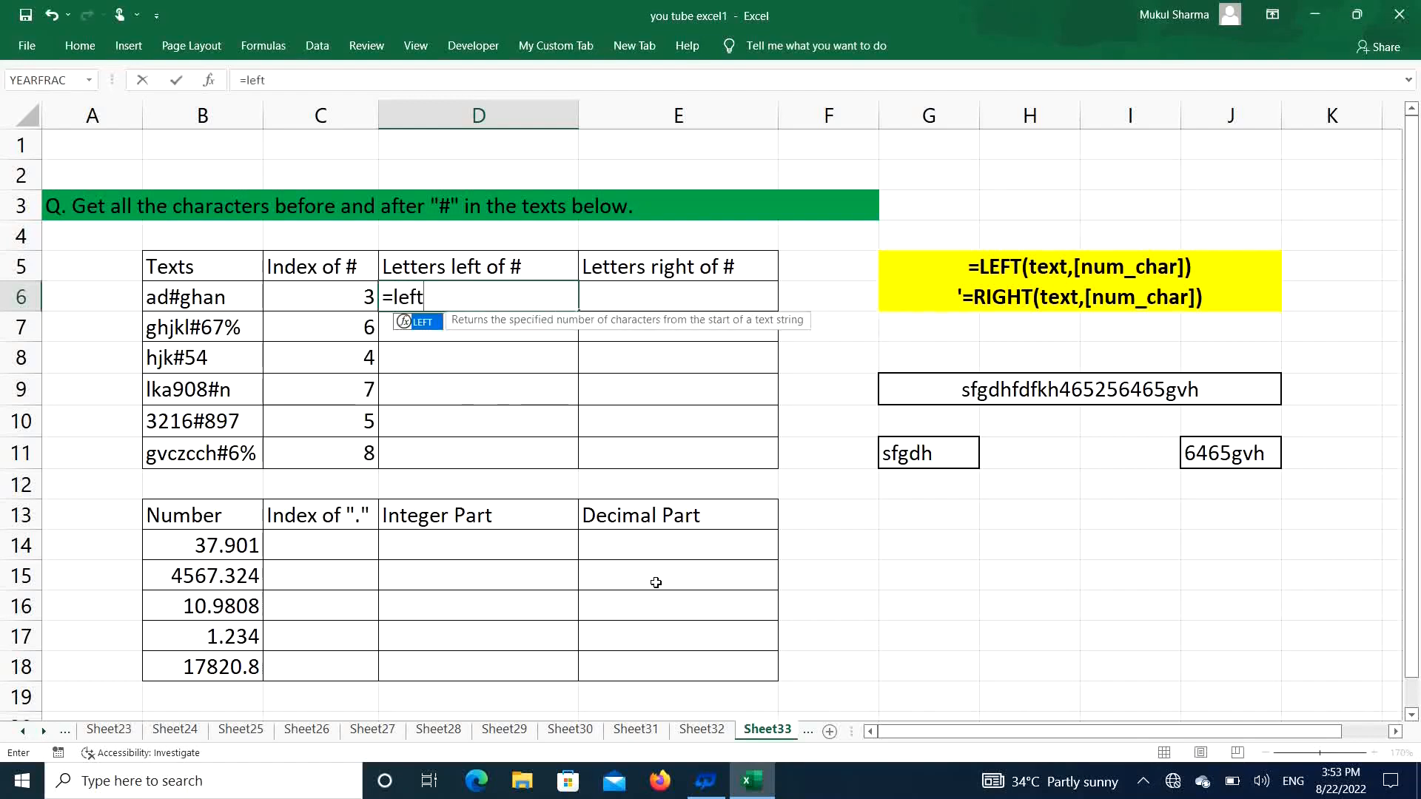
pyautogui.write('t')
pyautogui.press('Tab')
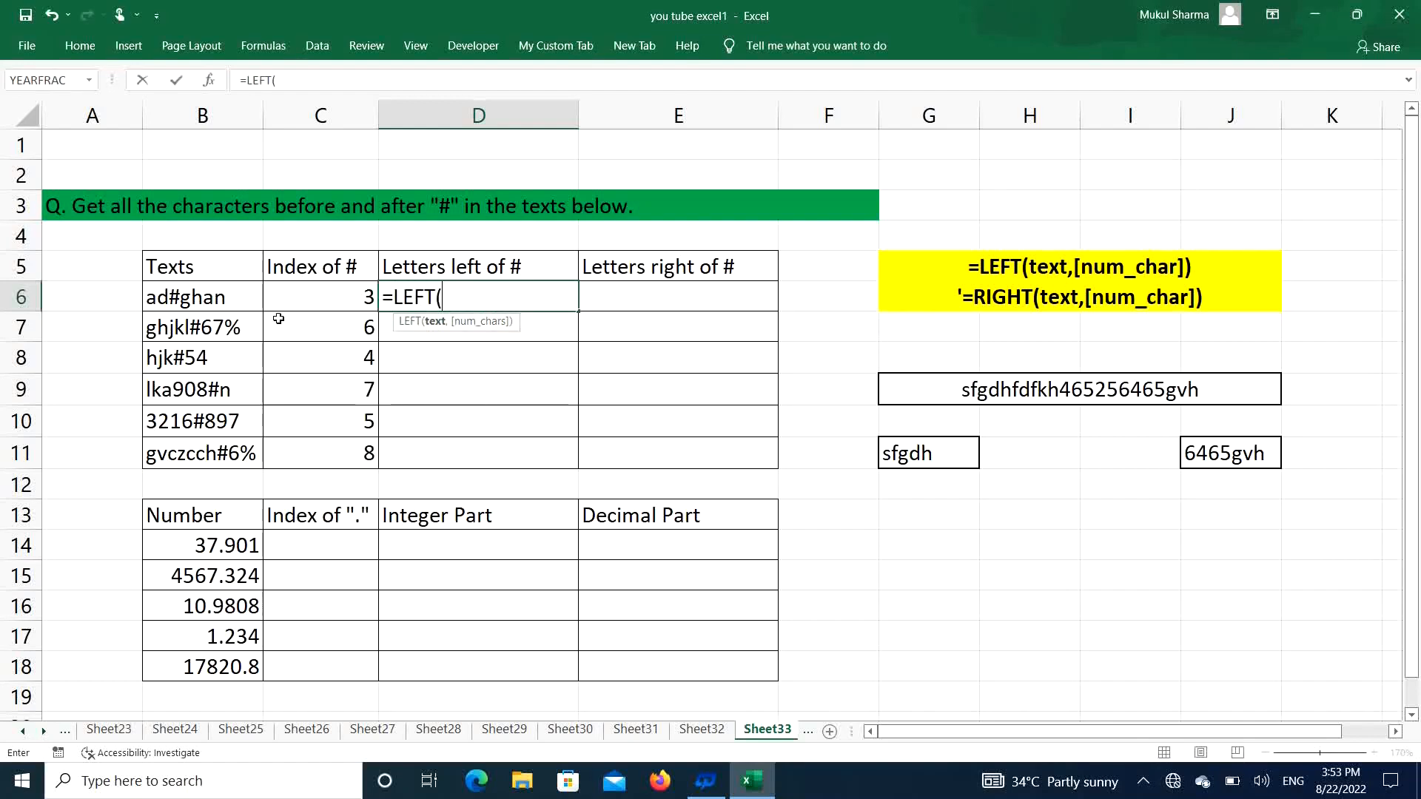
pyautogui.click(218, 304)
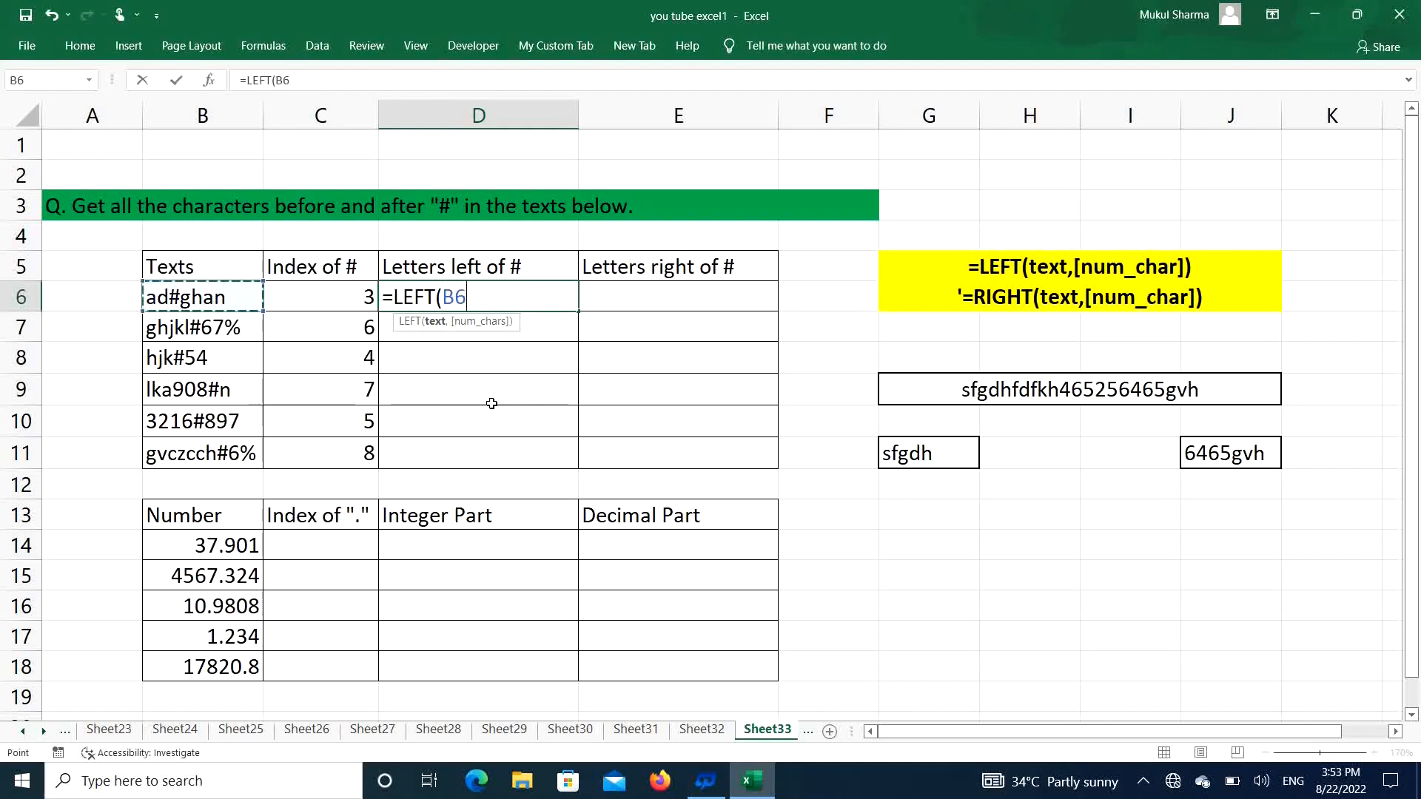
pyautogui.write(',')
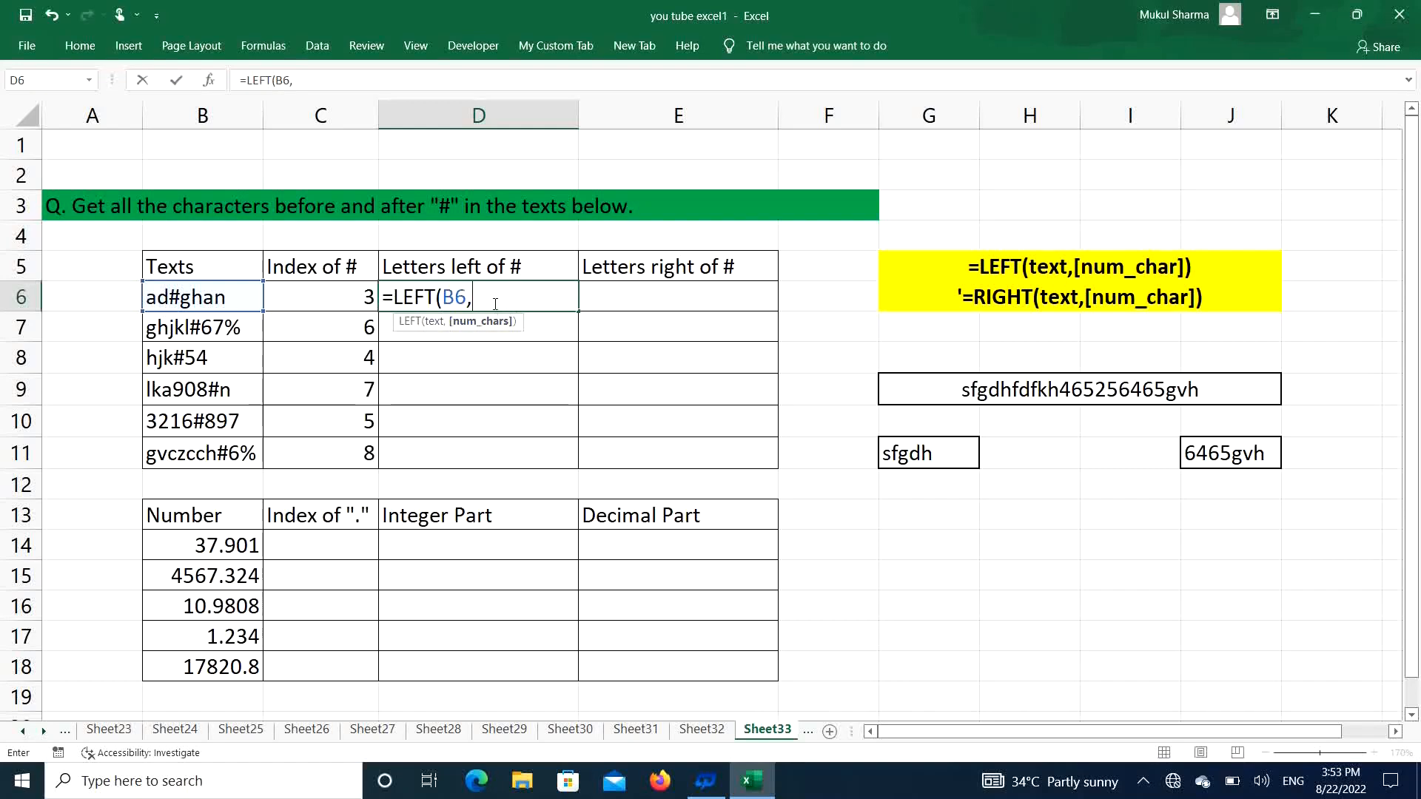
pyautogui.click(350, 297)
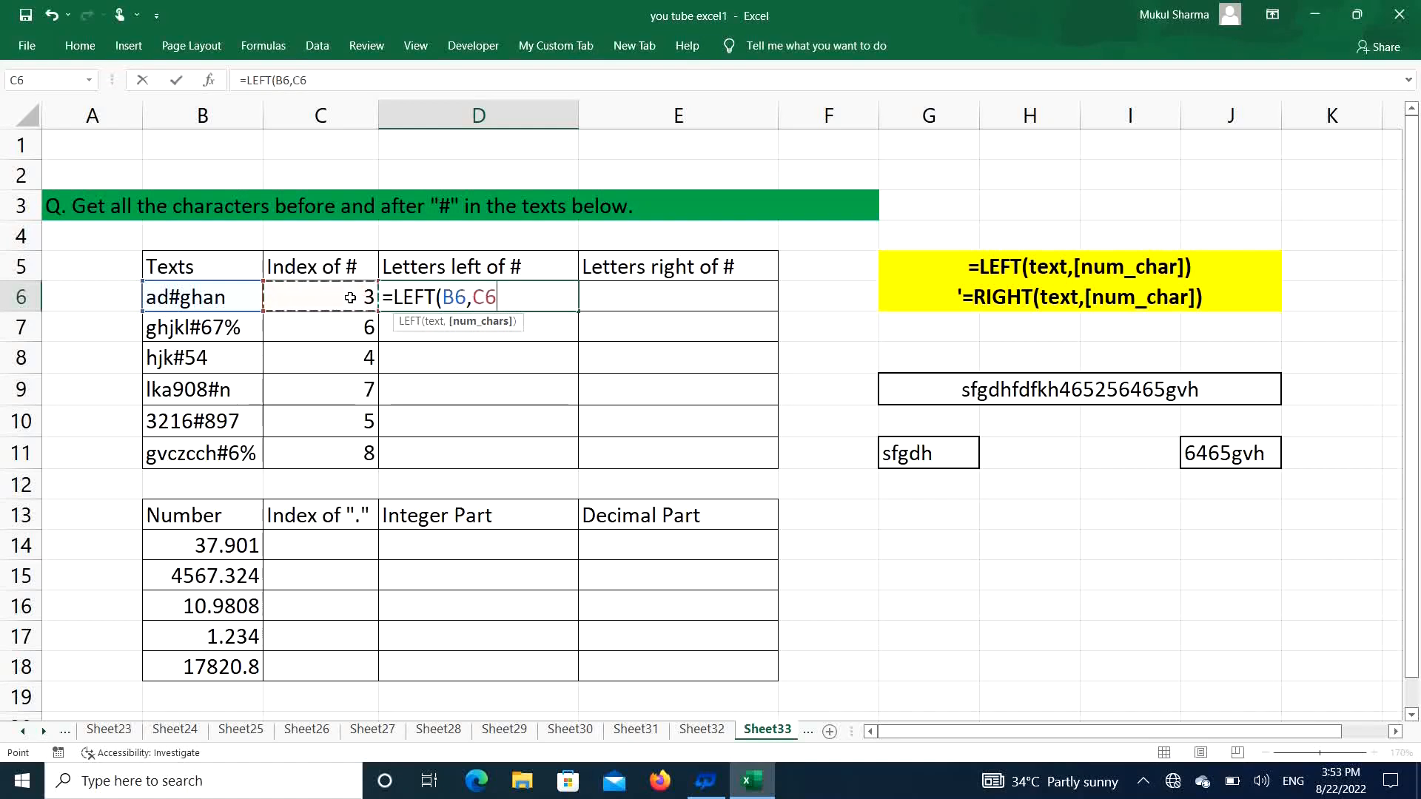
pyautogui.write('-1')
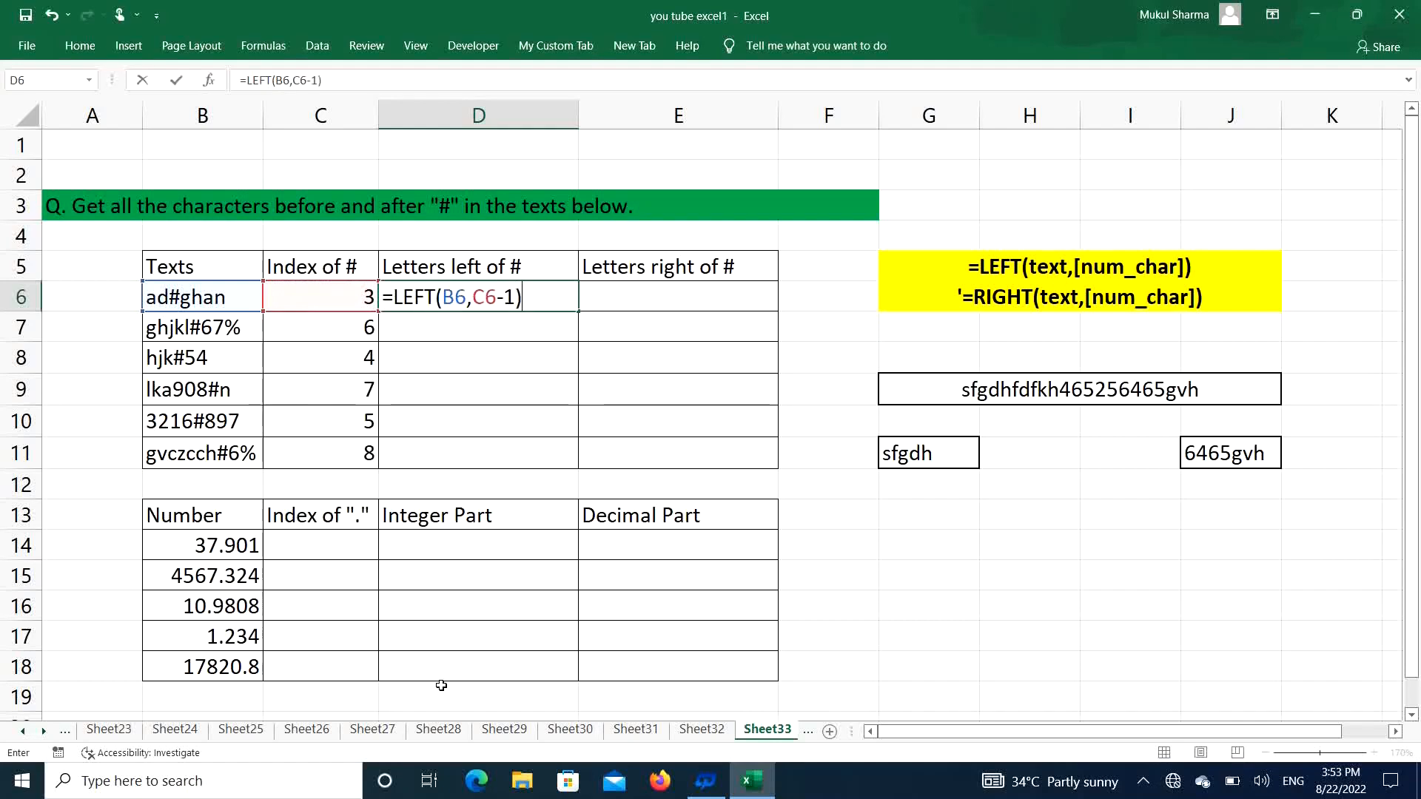
pyautogui.press('Return')
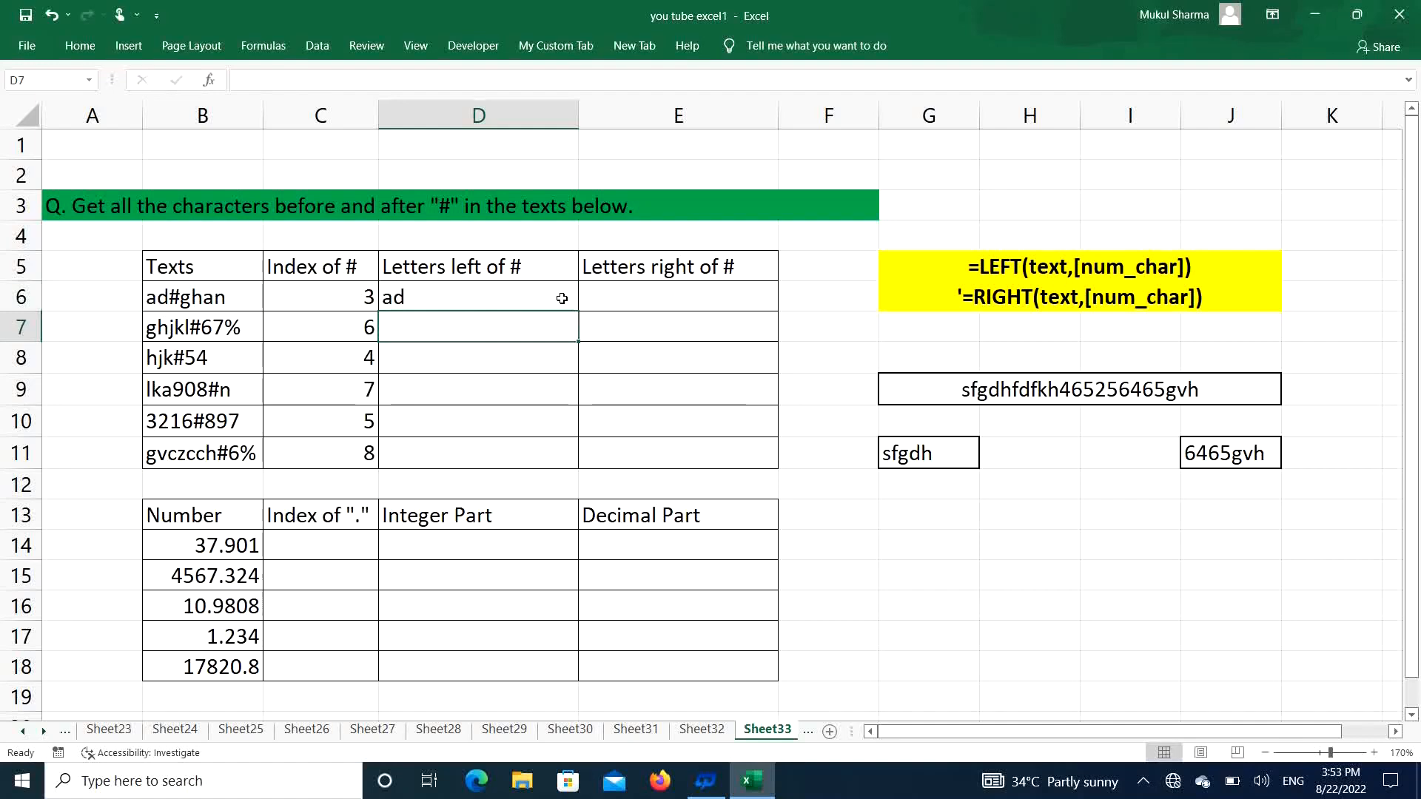
# Fill the LEFT formula from D6 down through D11 for the remaining texts.
pyautogui.click(562, 299)
pyautogui.moveTo(579, 310); pyautogui.dragTo(579, 467)
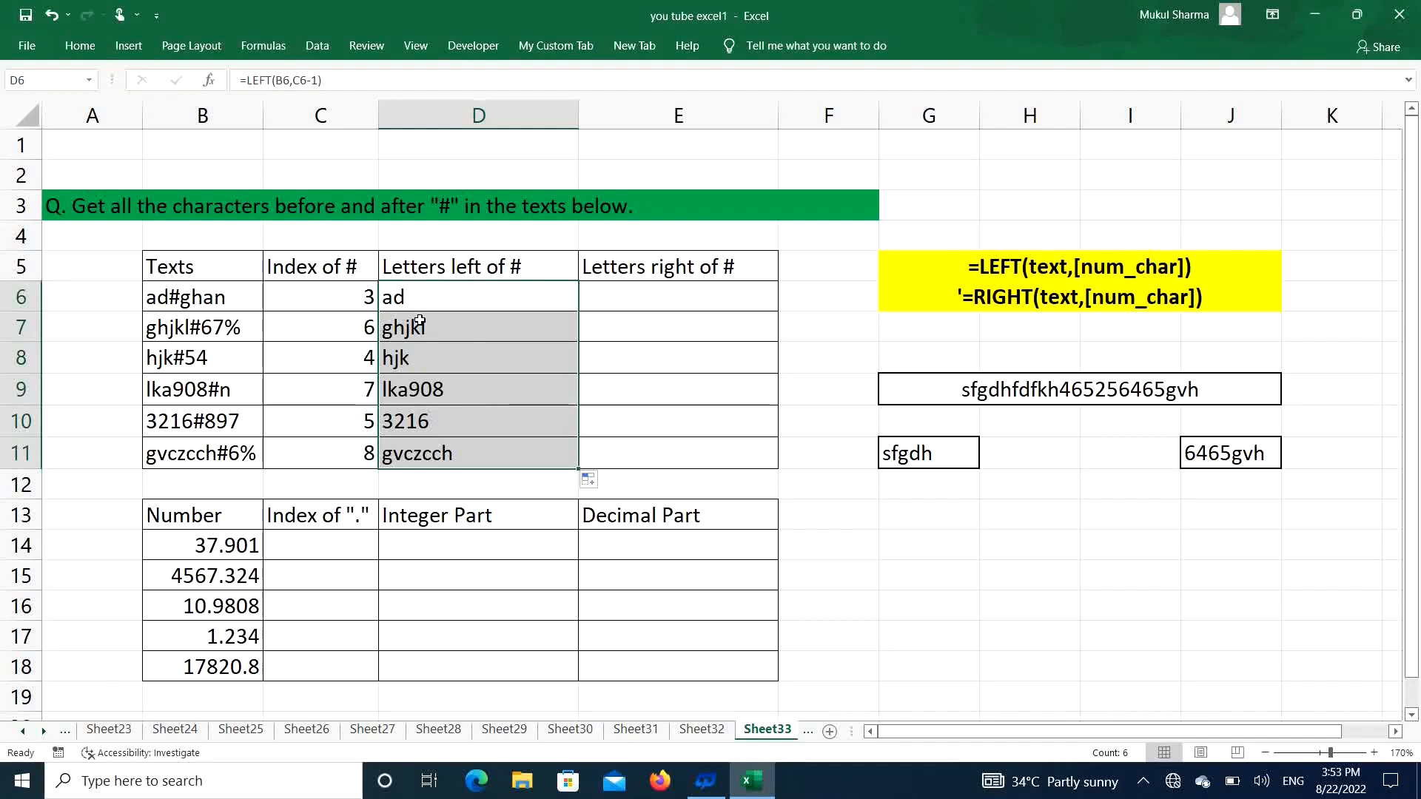
# Write the character-count calculations 7-3=4 in E6 and 9-6=3 in E7 as plain text.
pyautogui.click(665, 294)
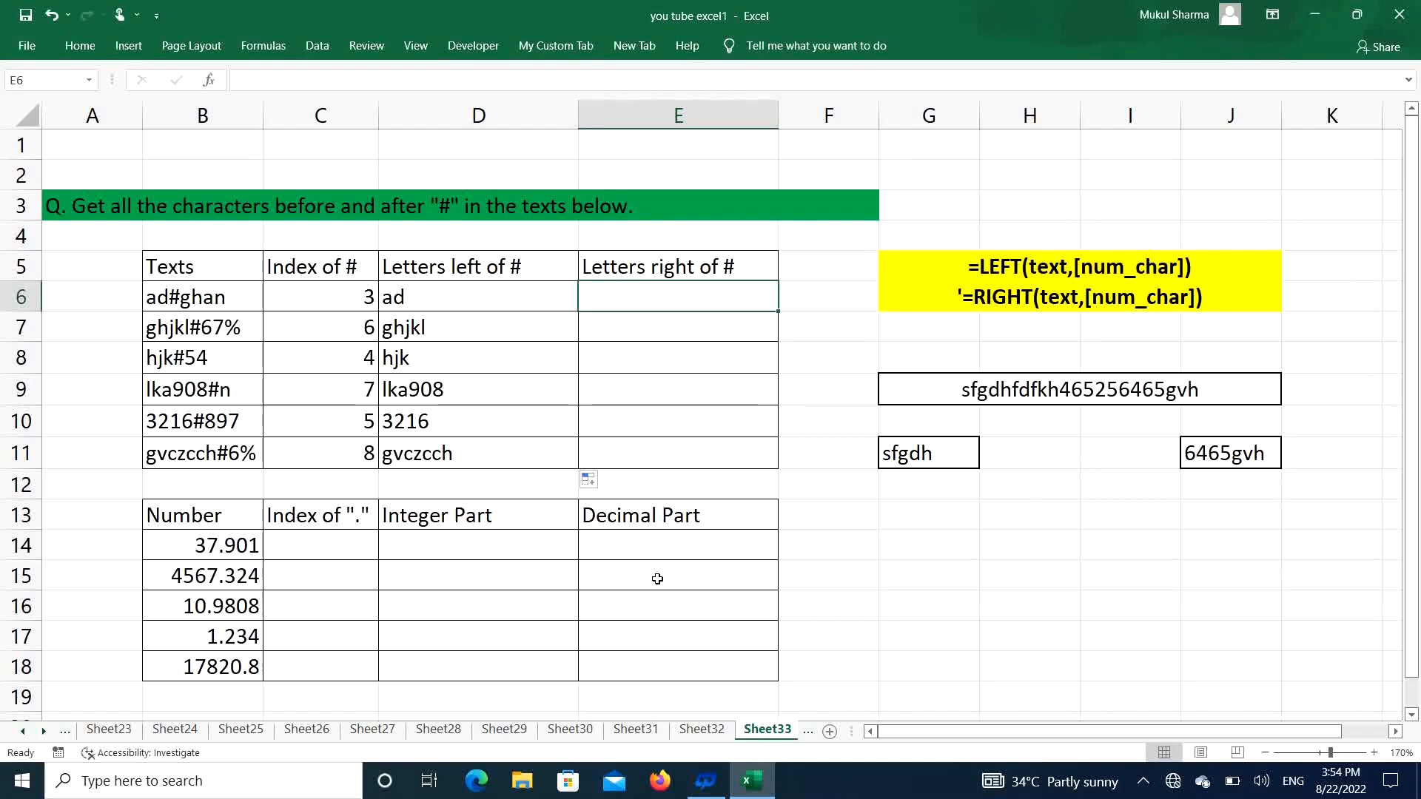
pyautogui.write('7-3')
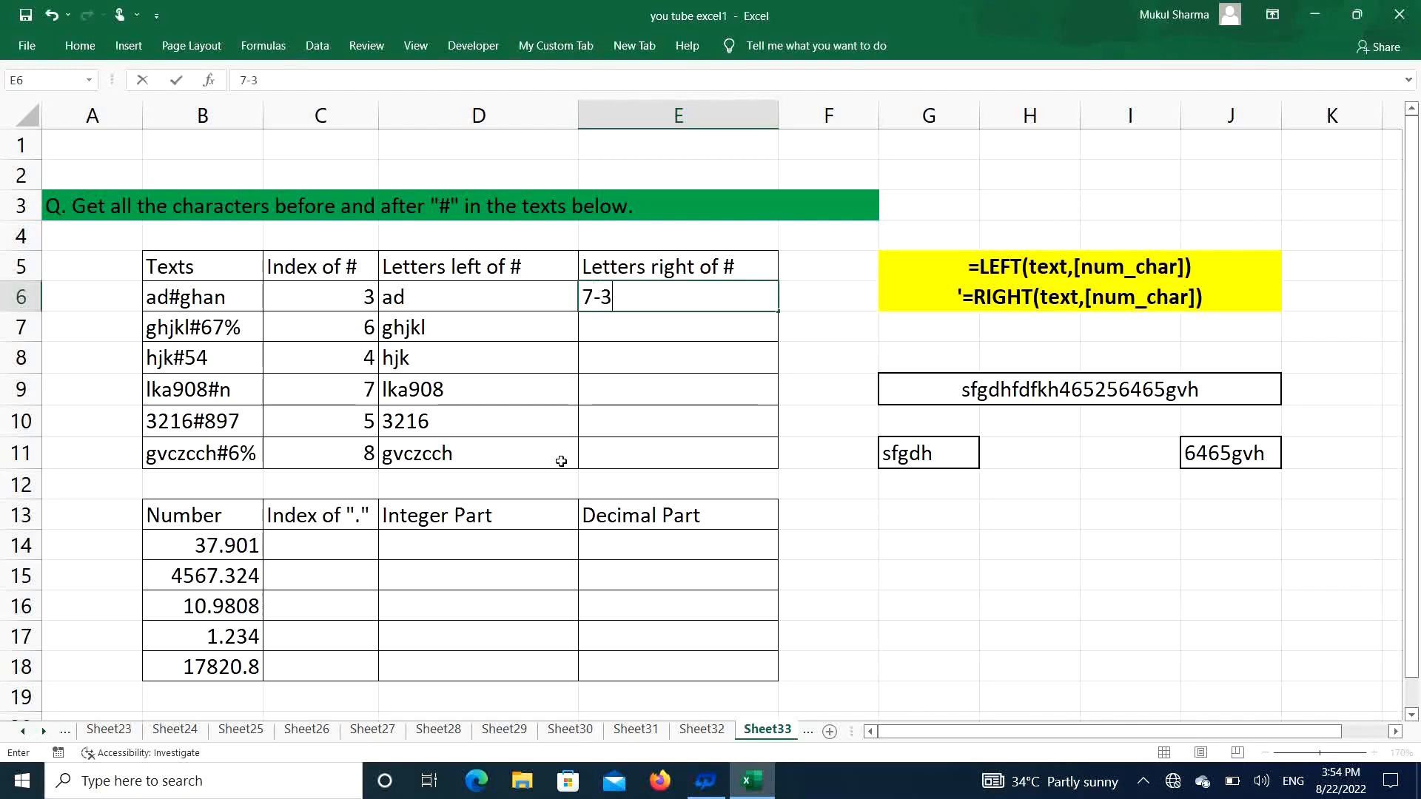
pyautogui.write('=4')
pyautogui.press('Return')
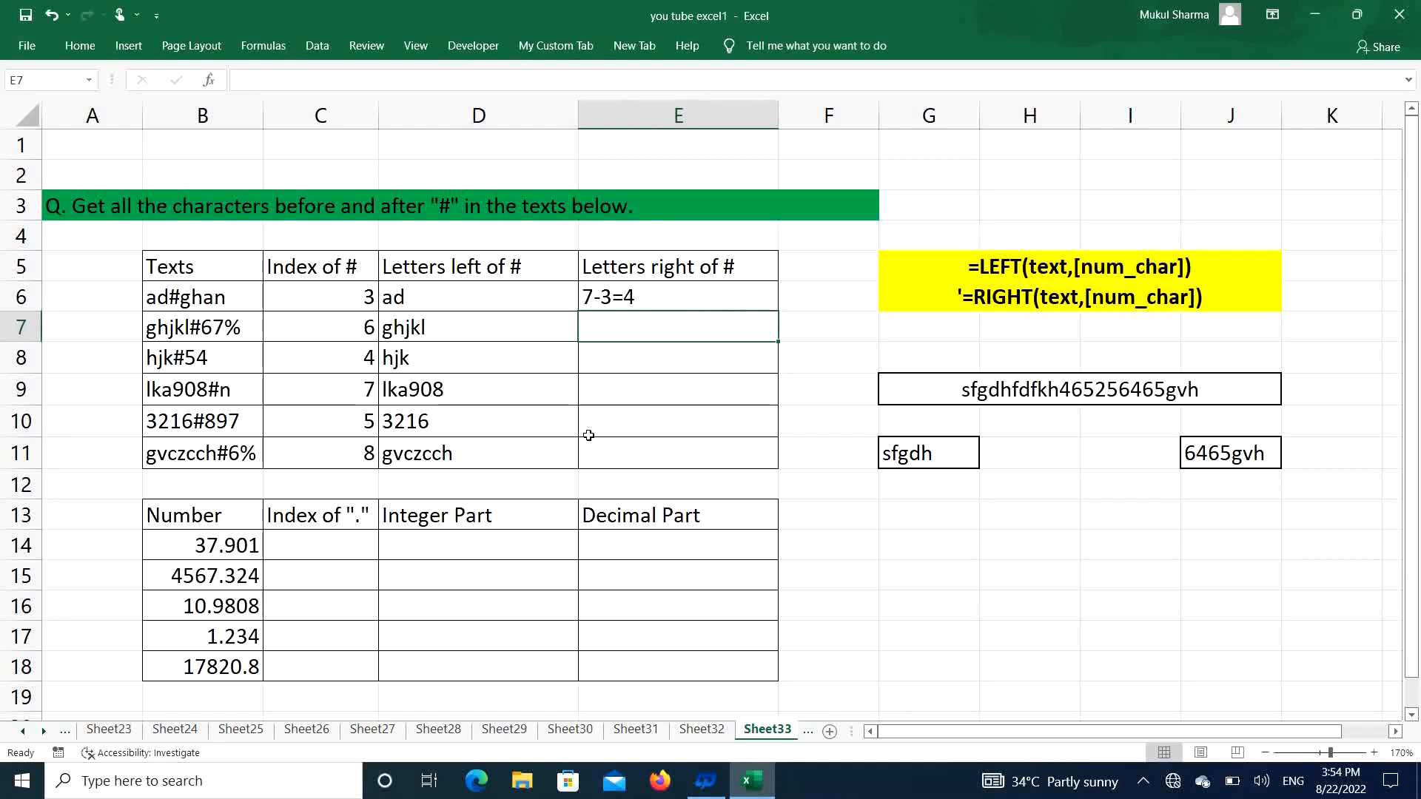
pyautogui.write('9')
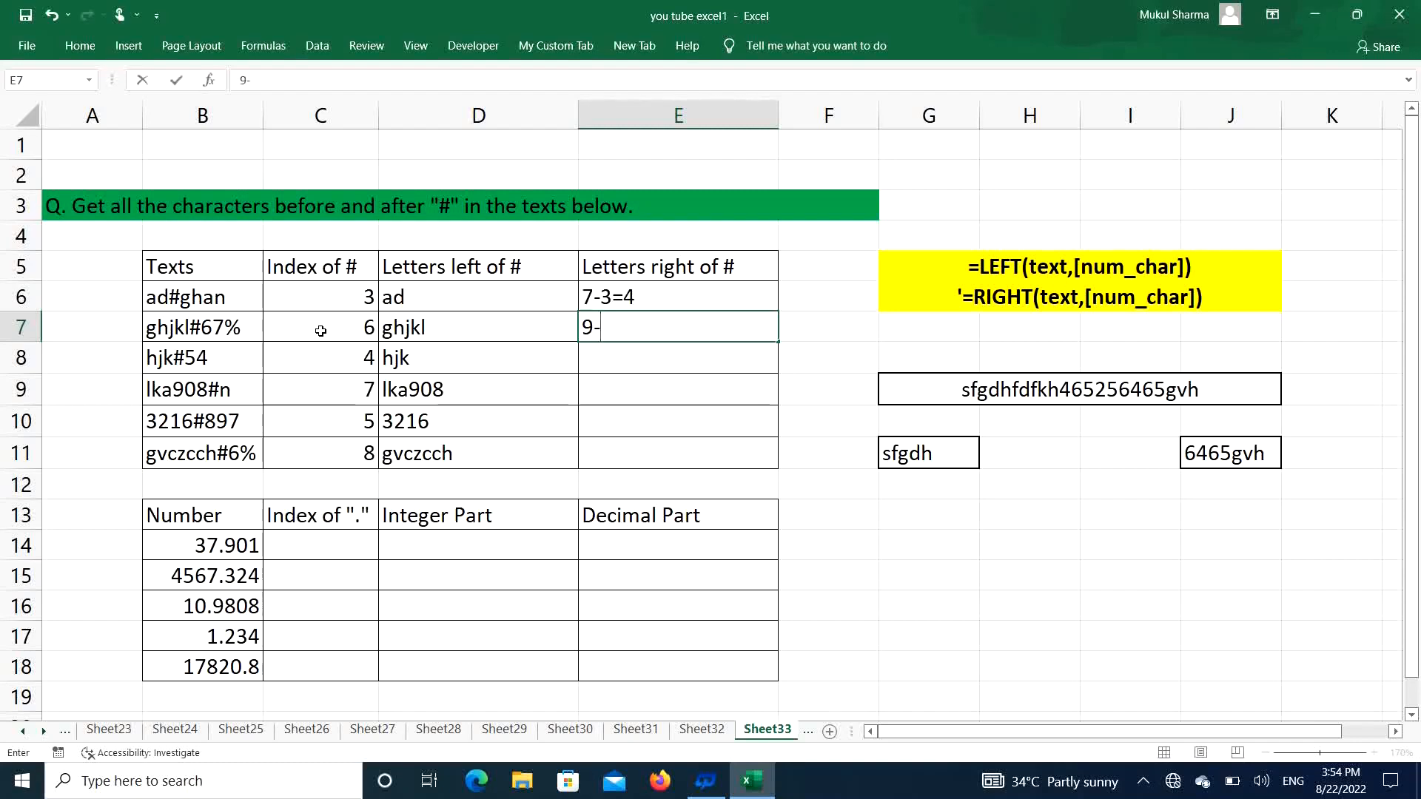
pyautogui.write('-6=3')
# Clear the two sample calculations from E6:E7.
pyautogui.click(672, 296)
pyautogui.moveTo(664, 314); pyautogui.dragTo(667, 325)
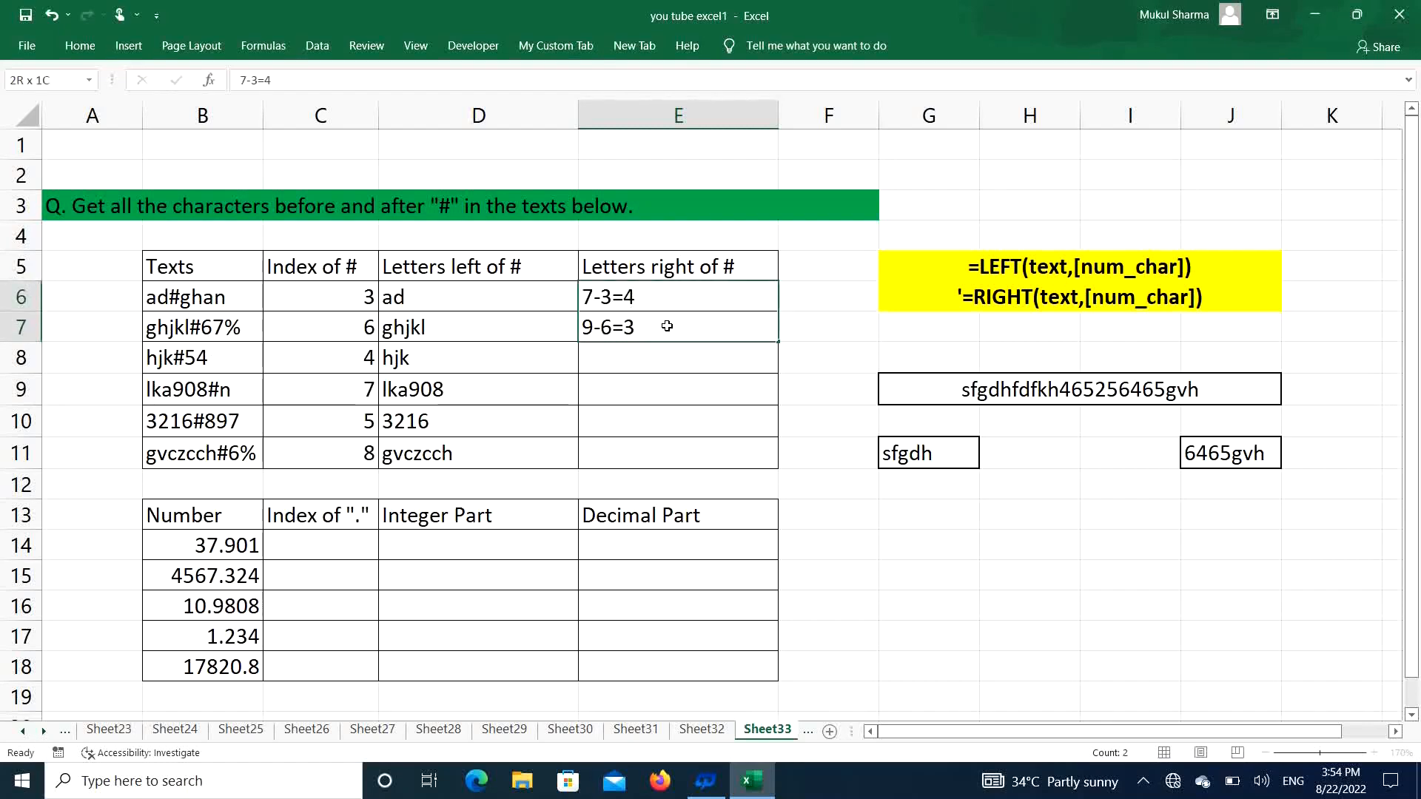
pyautogui.press('Delete')
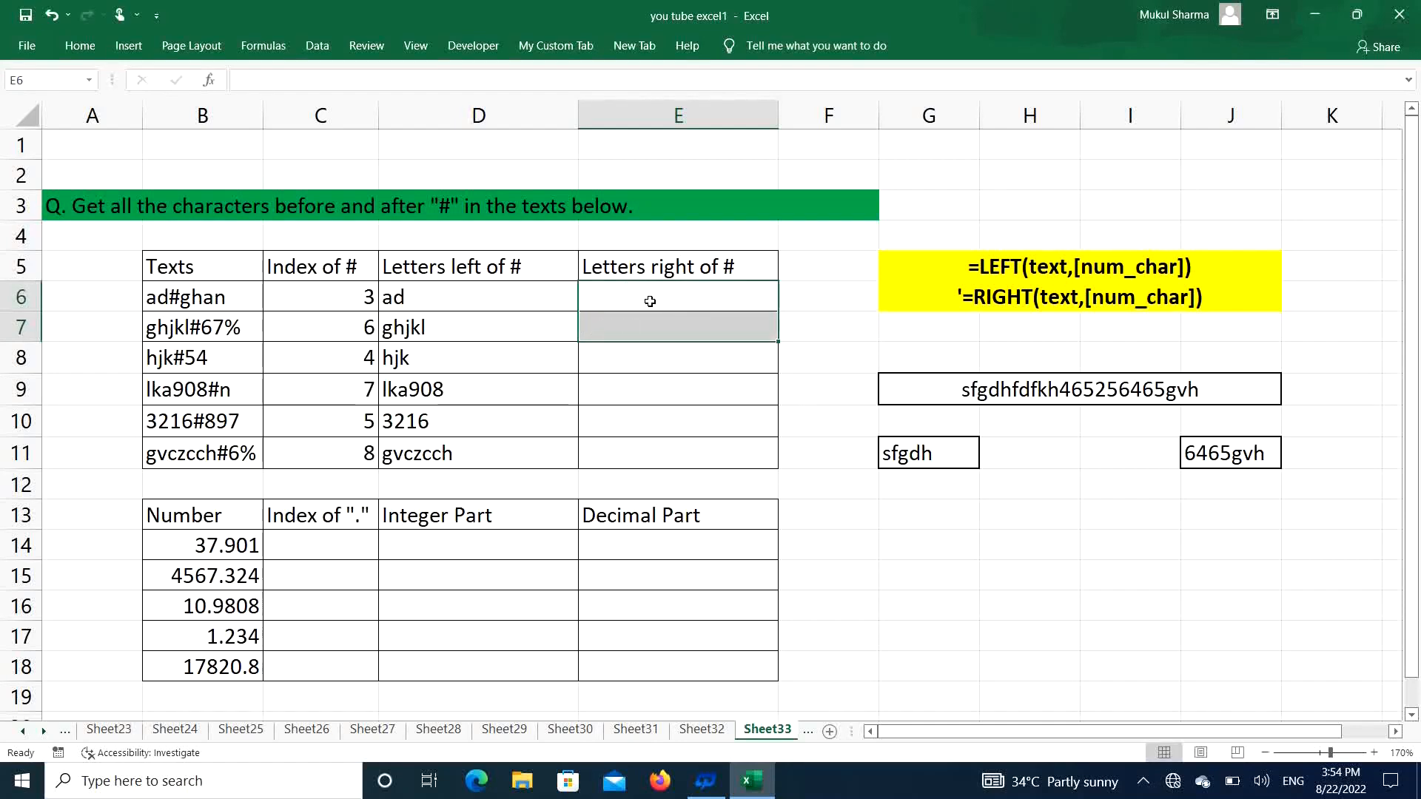
# In E6, enter =RIGHT(B6,LEN(B6)-C6) to extract the characters after # in the first text.
pyautogui.click(650, 302)
pyautogui.write('=right')
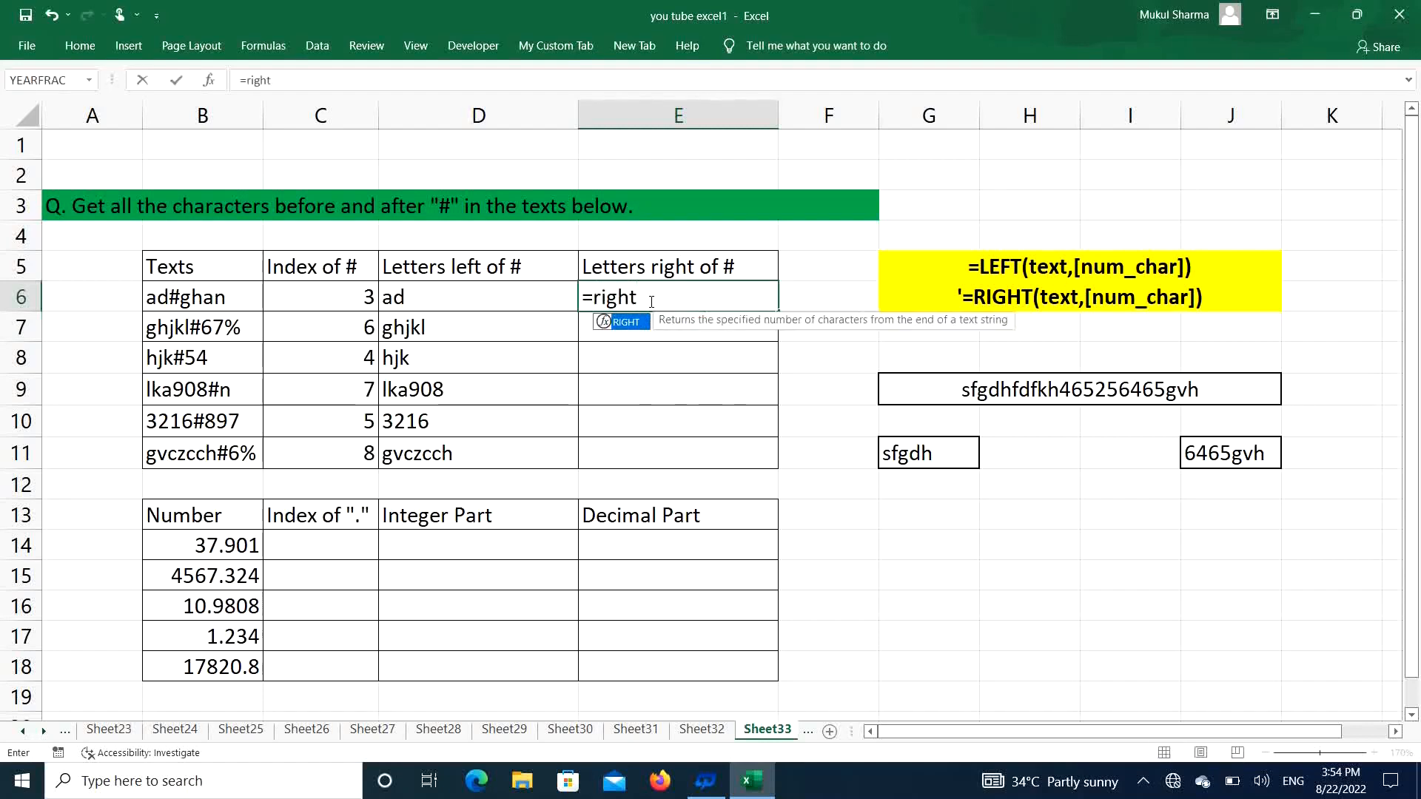
pyautogui.press('Tab')
pyautogui.click(226, 300)
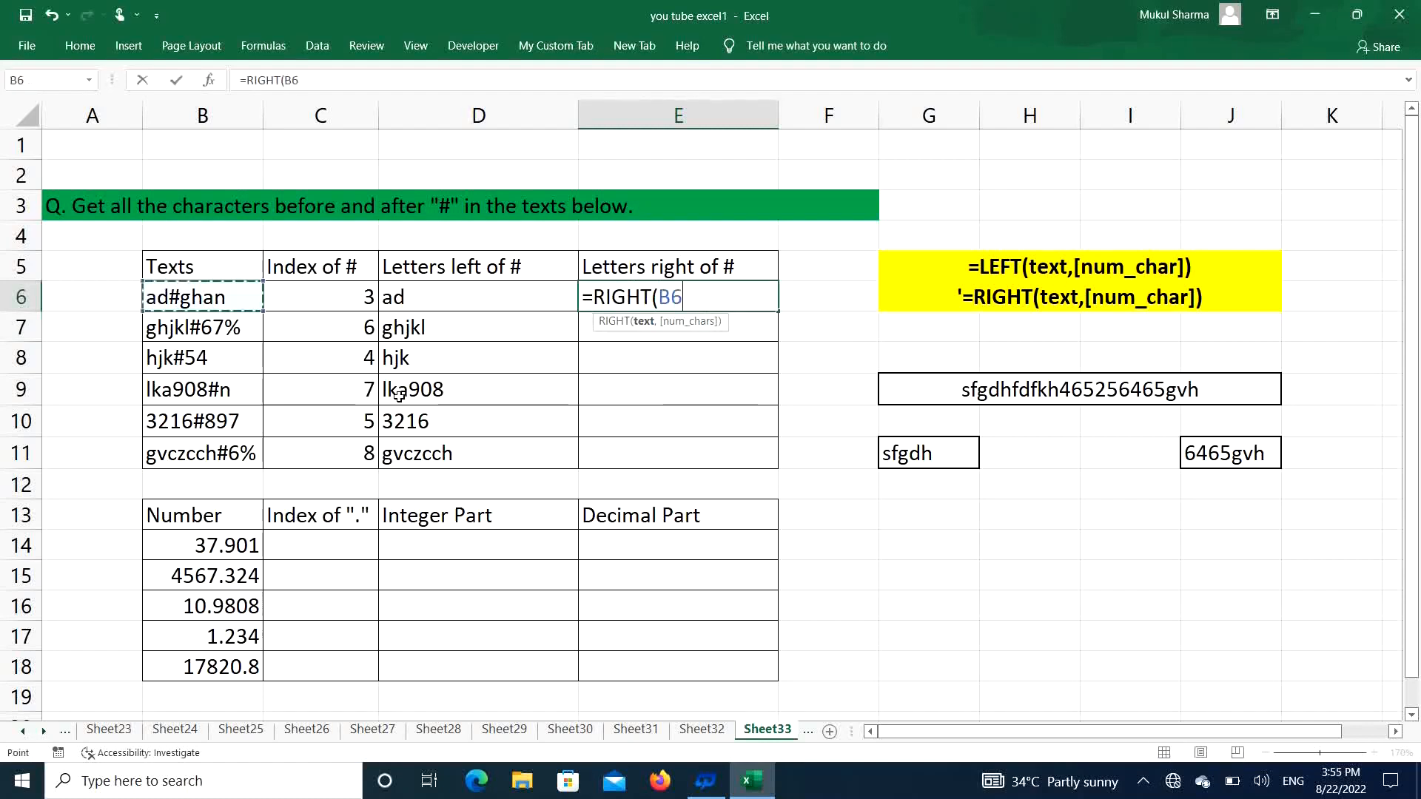
pyautogui.write(',')
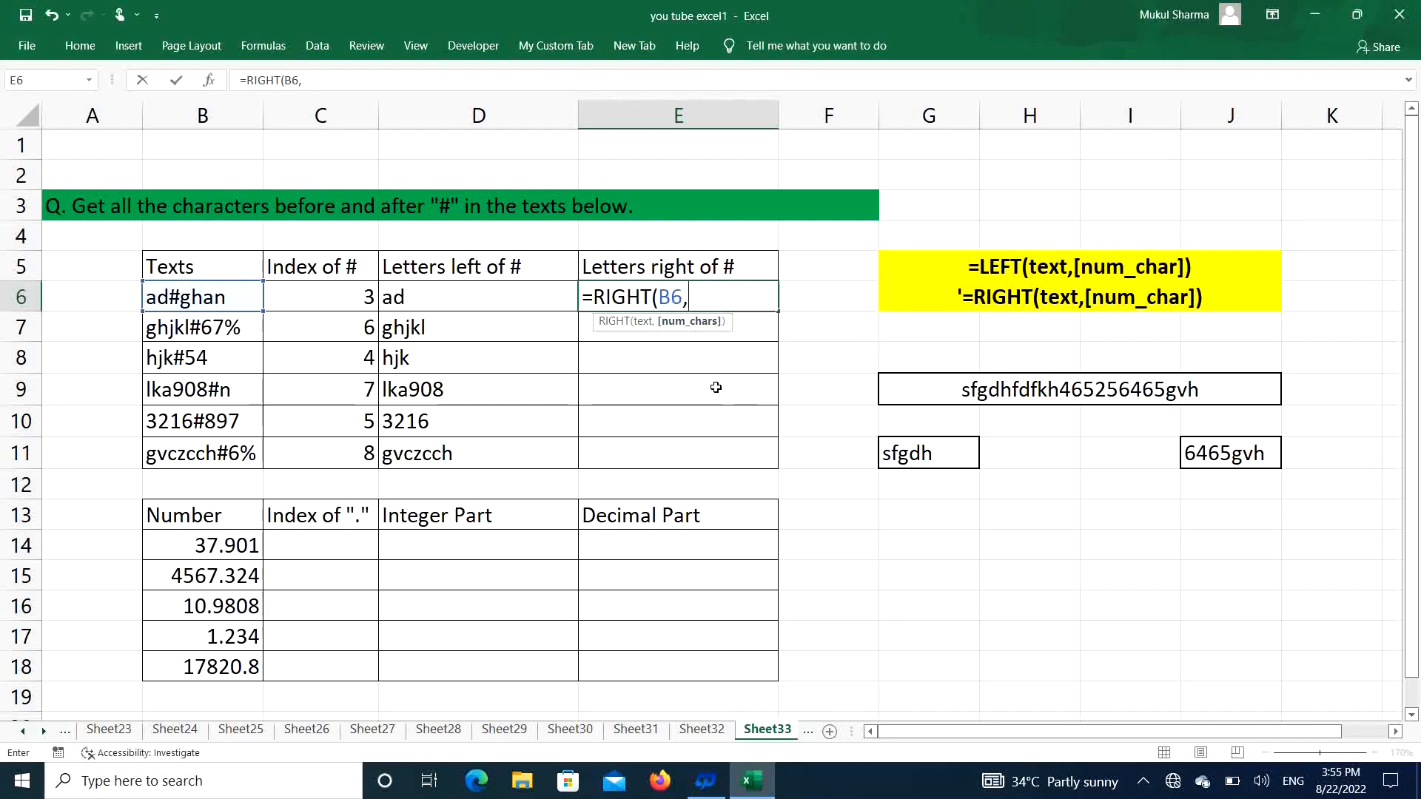
pyautogui.write('len')
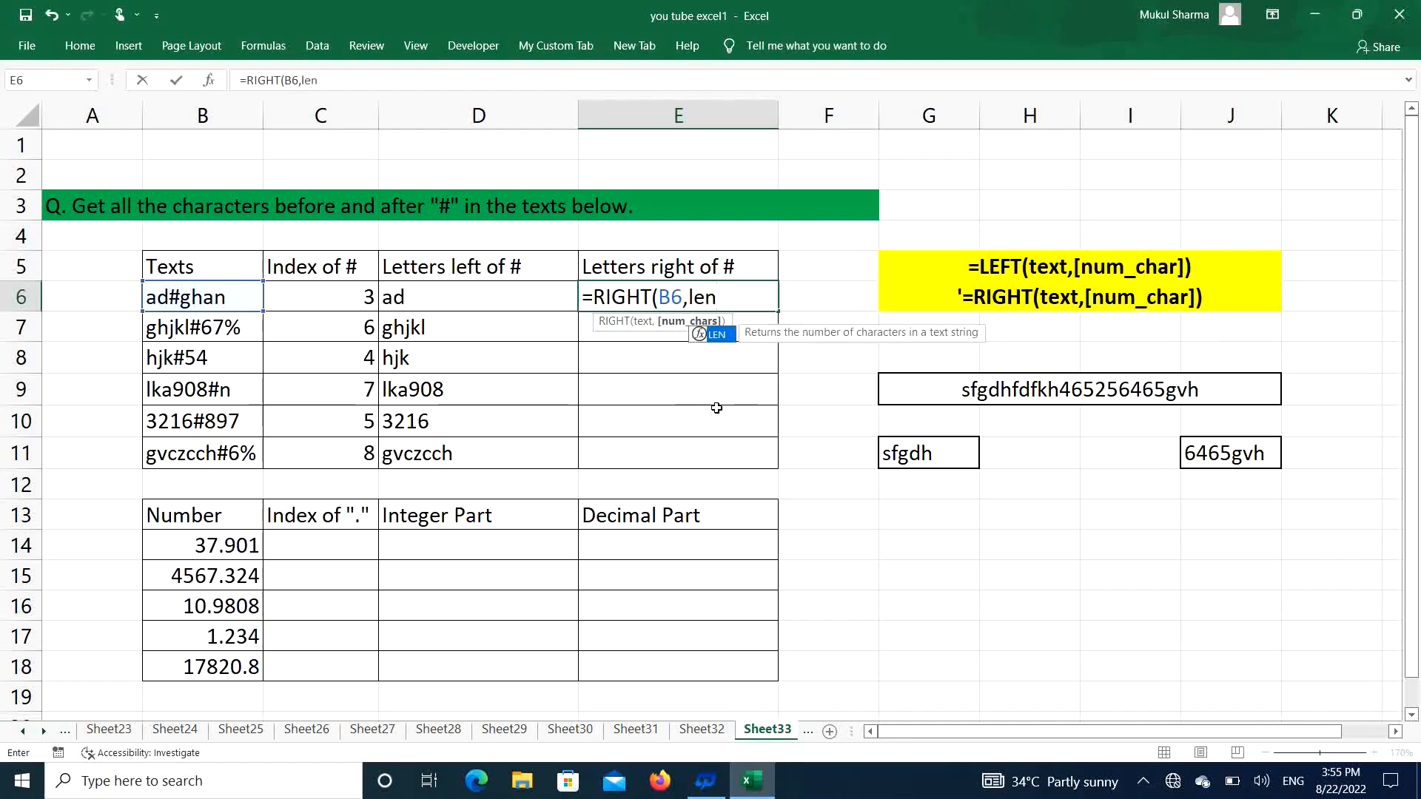
pyautogui.press('Tab')
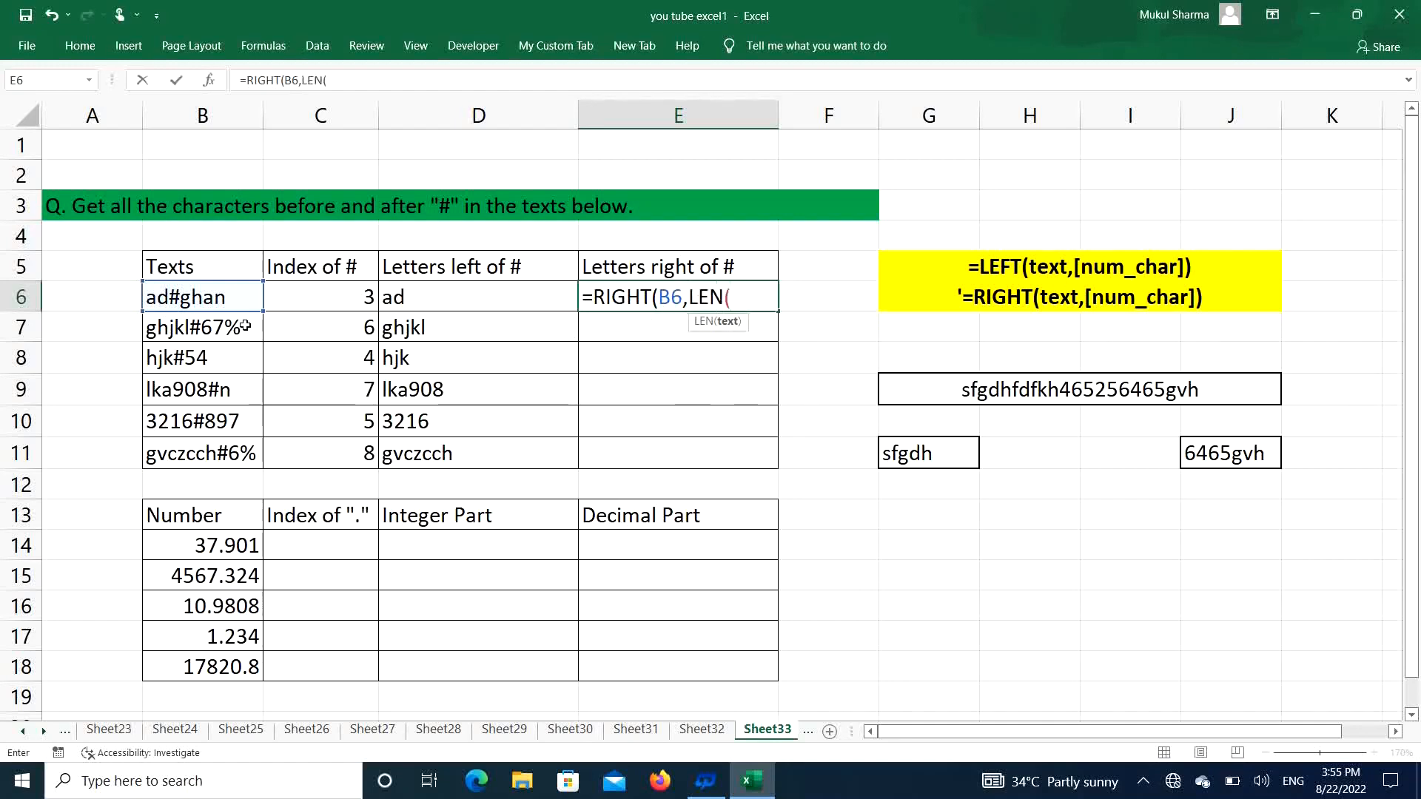
pyautogui.click(217, 300)
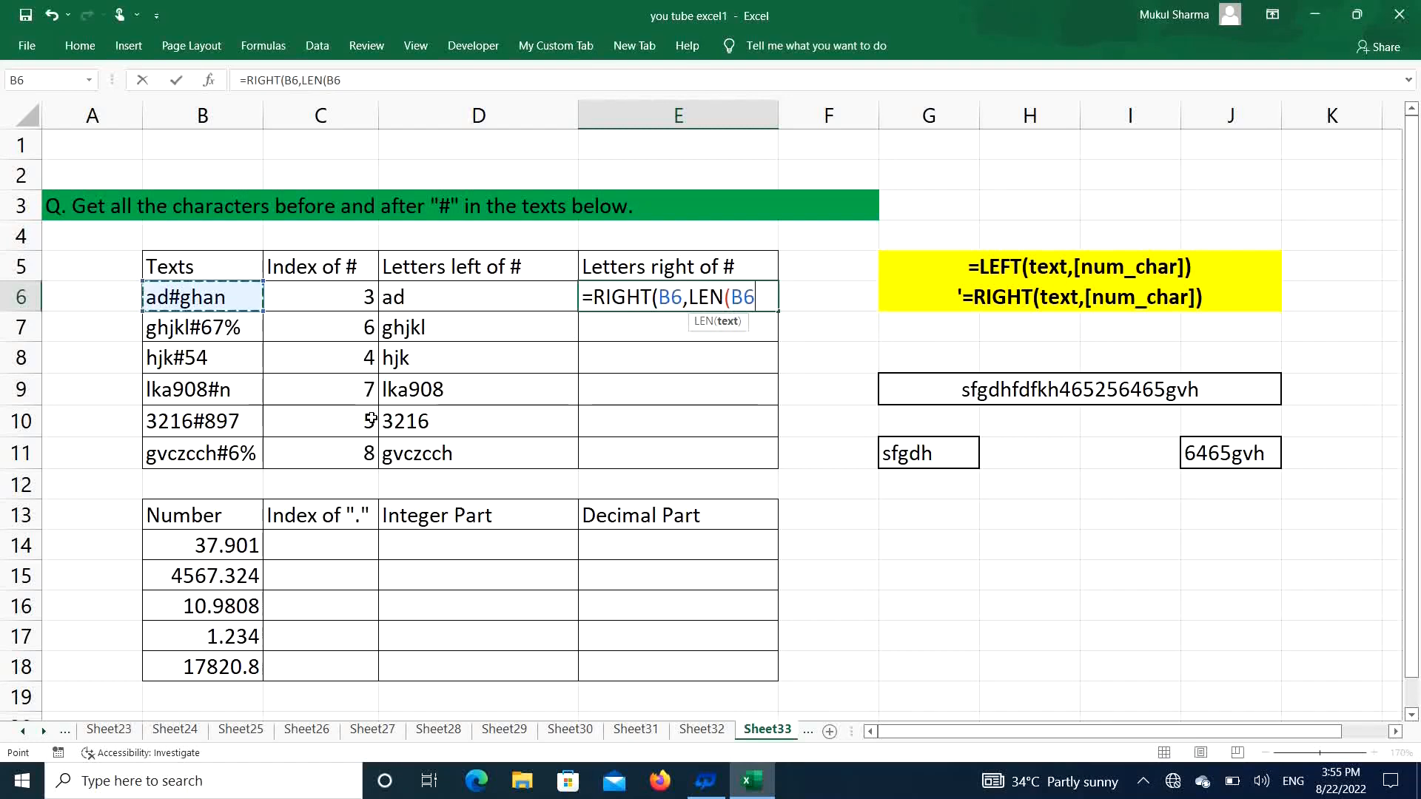
pyautogui.write(')-')
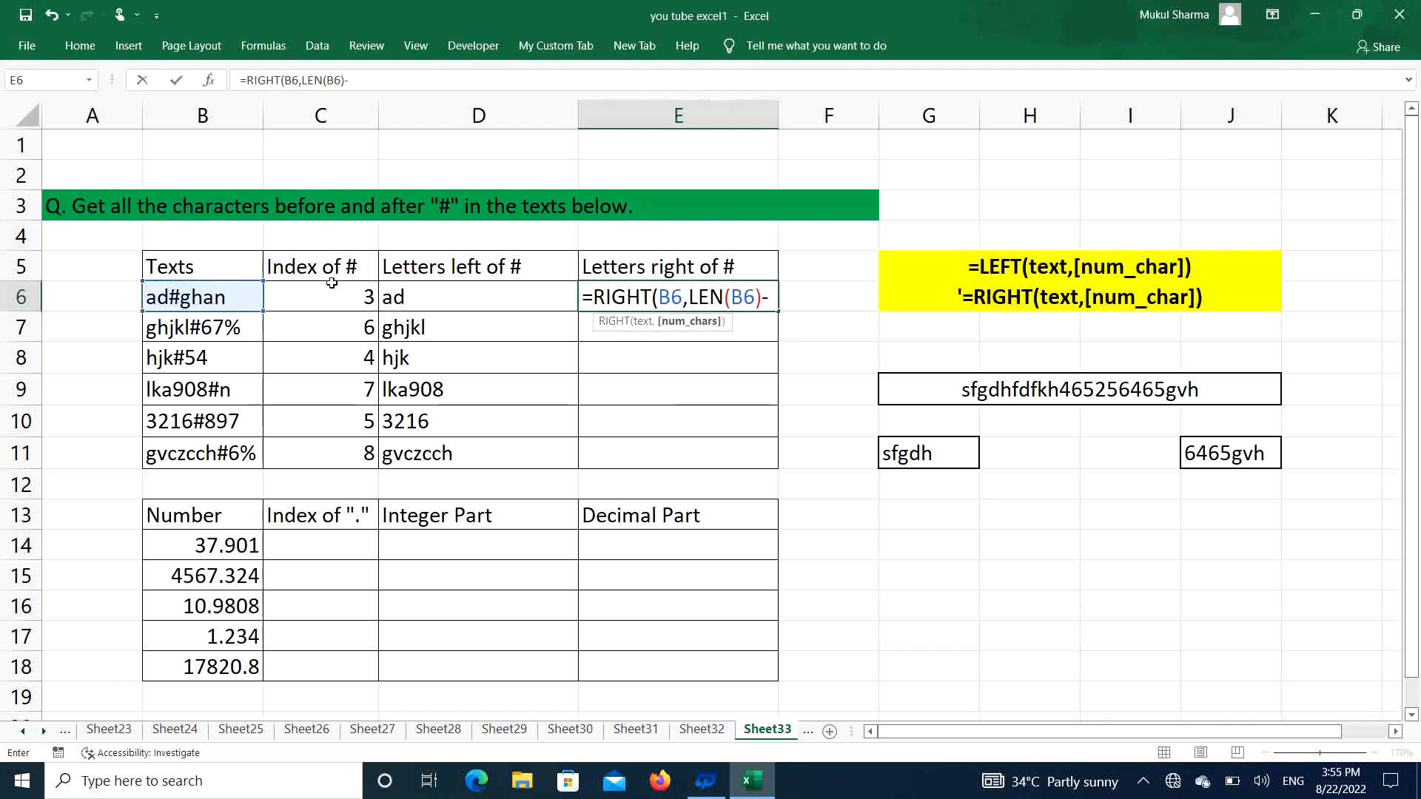
pyautogui.click(307, 295)
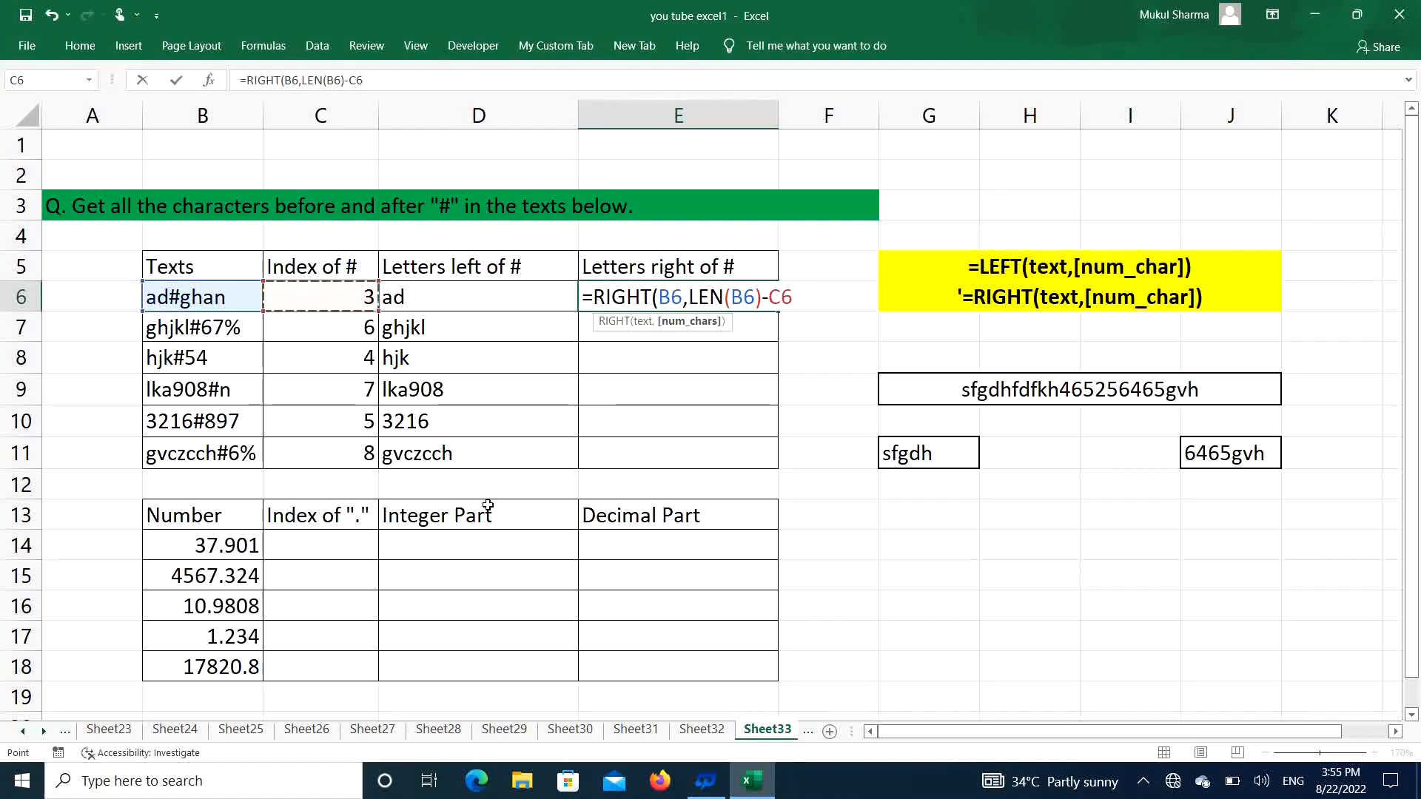
pyautogui.press('Return')
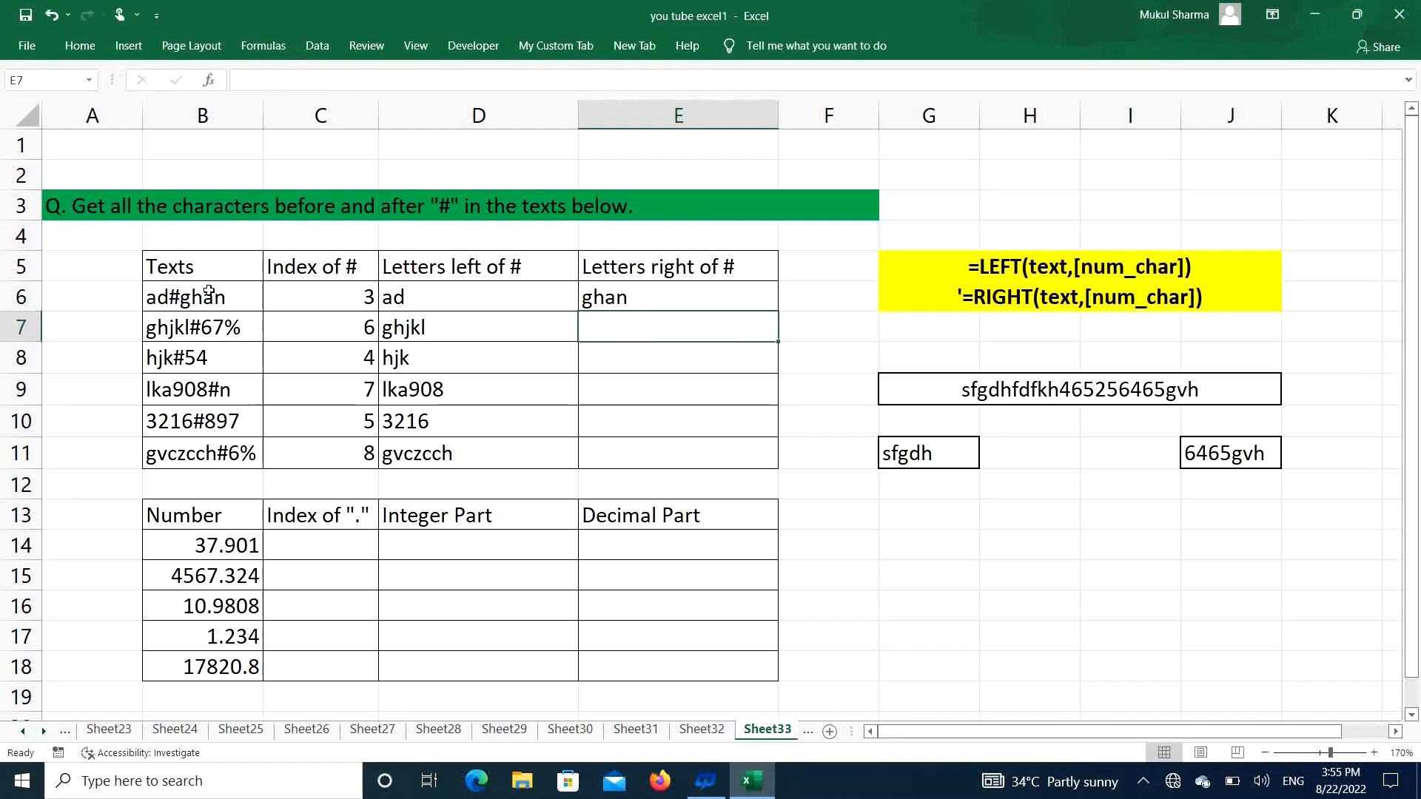
# Fill the RIGHT formula from E6 down through E11 for the remaining texts.
pyautogui.click(716, 288)
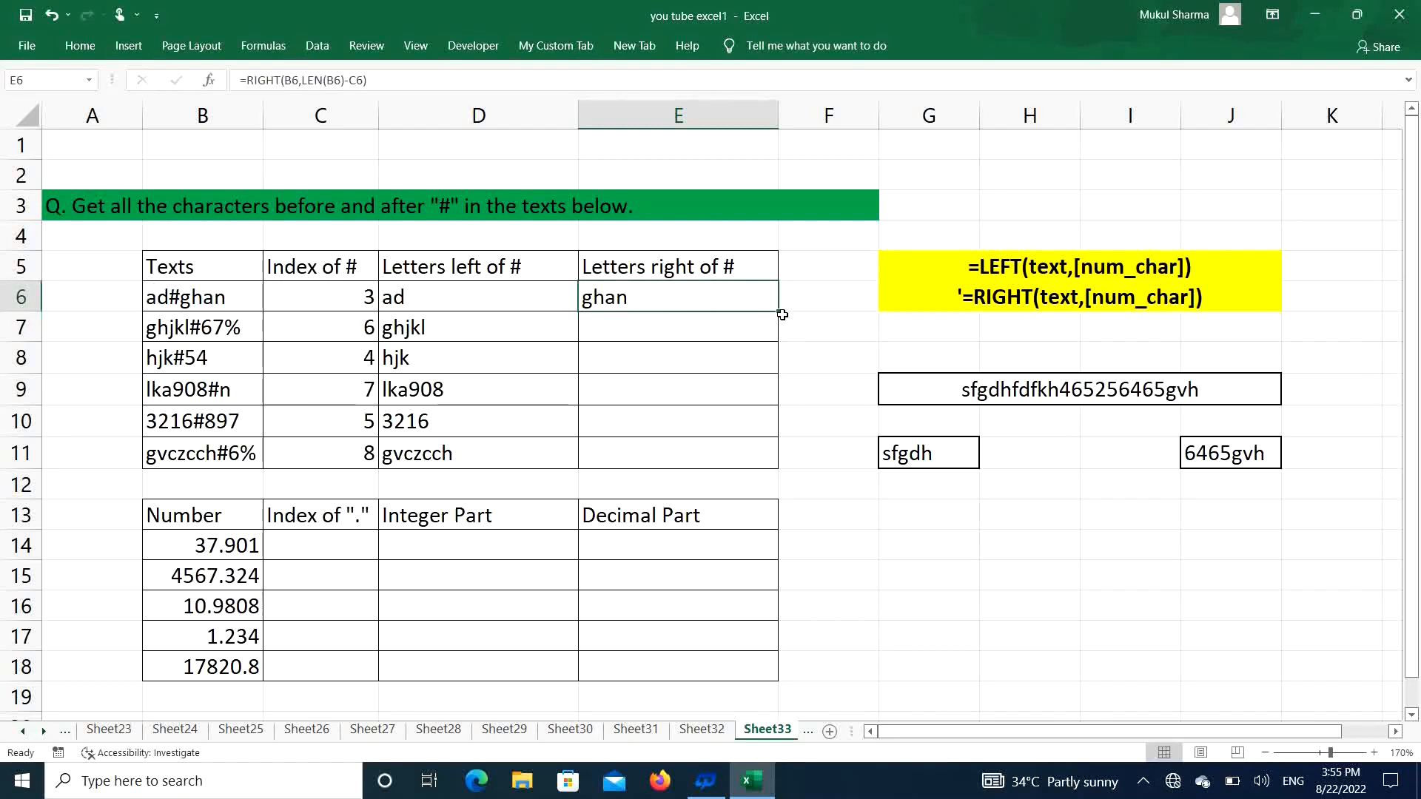
pyautogui.moveTo(776, 312); pyautogui.dragTo(779, 467)
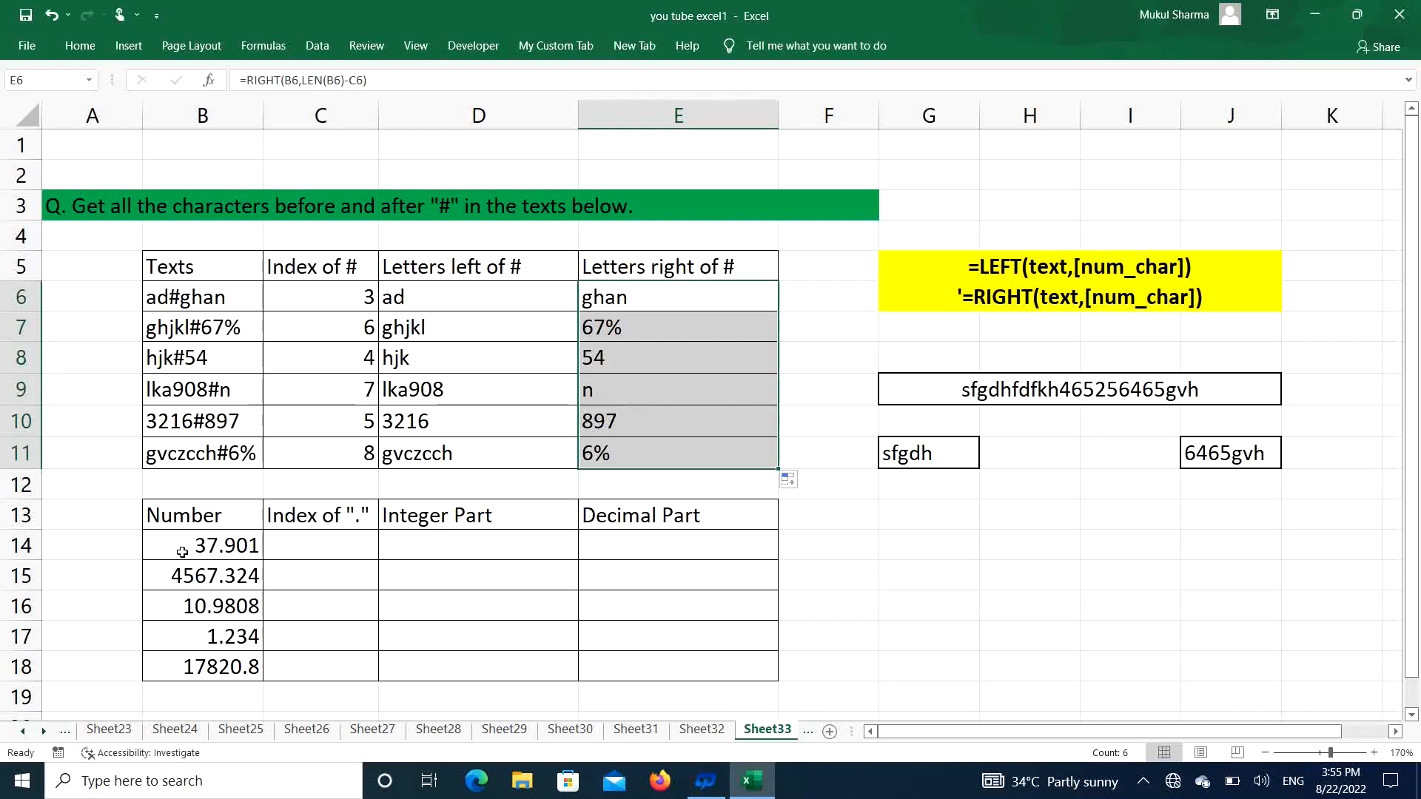
pyautogui.moveTo(182, 551); pyautogui.dragTo(184, 646)
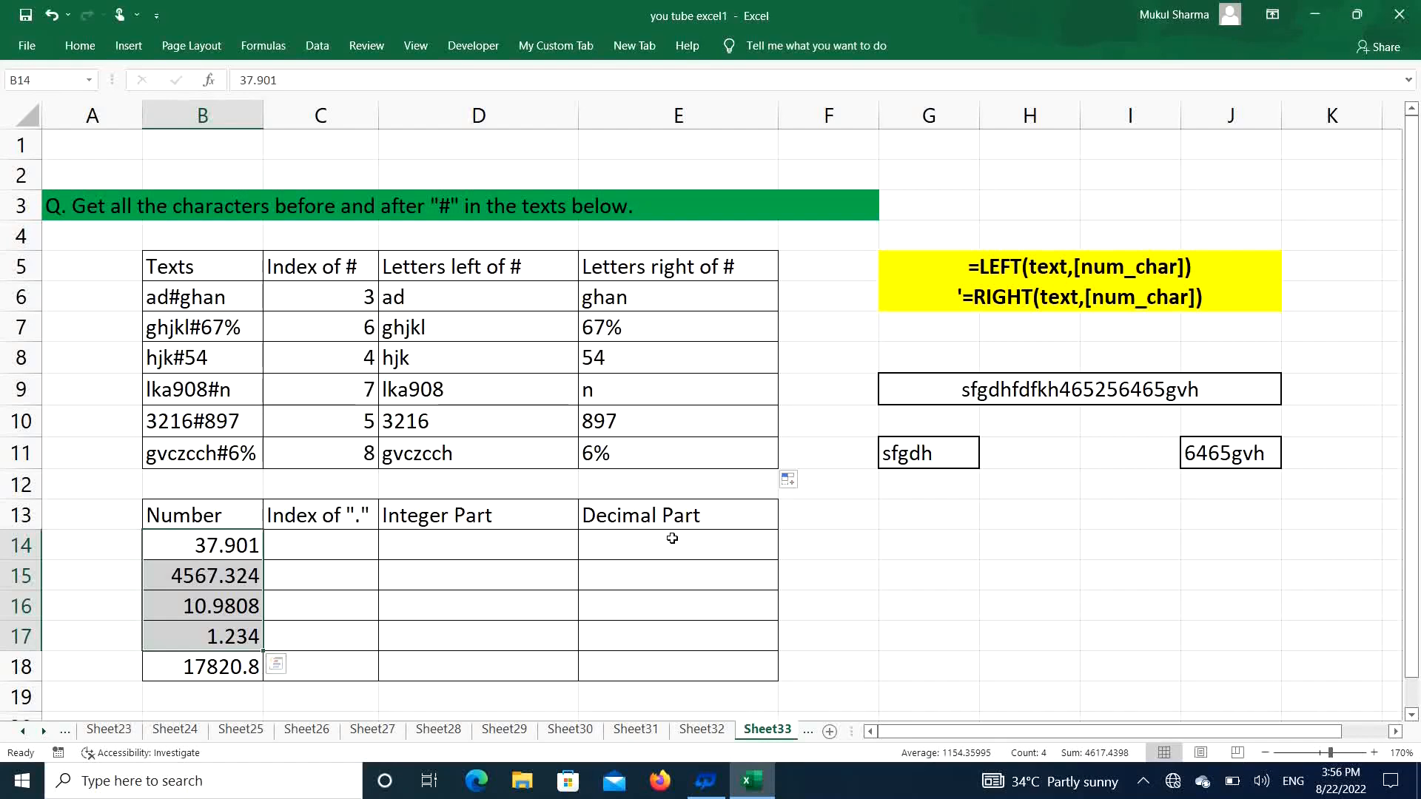
pyautogui.click(319, 544)
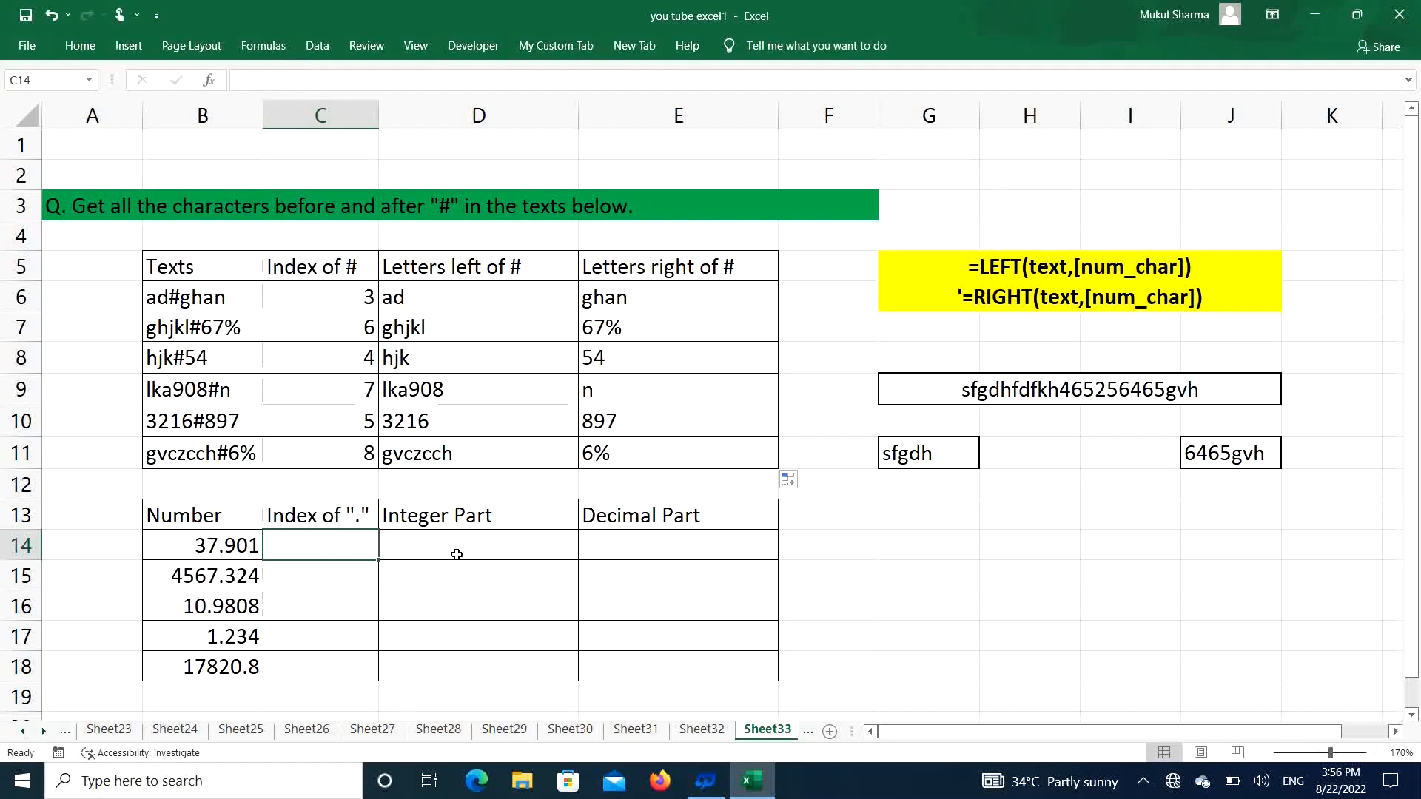
pyautogui.click(501, 549)
pyautogui.click(659, 548)
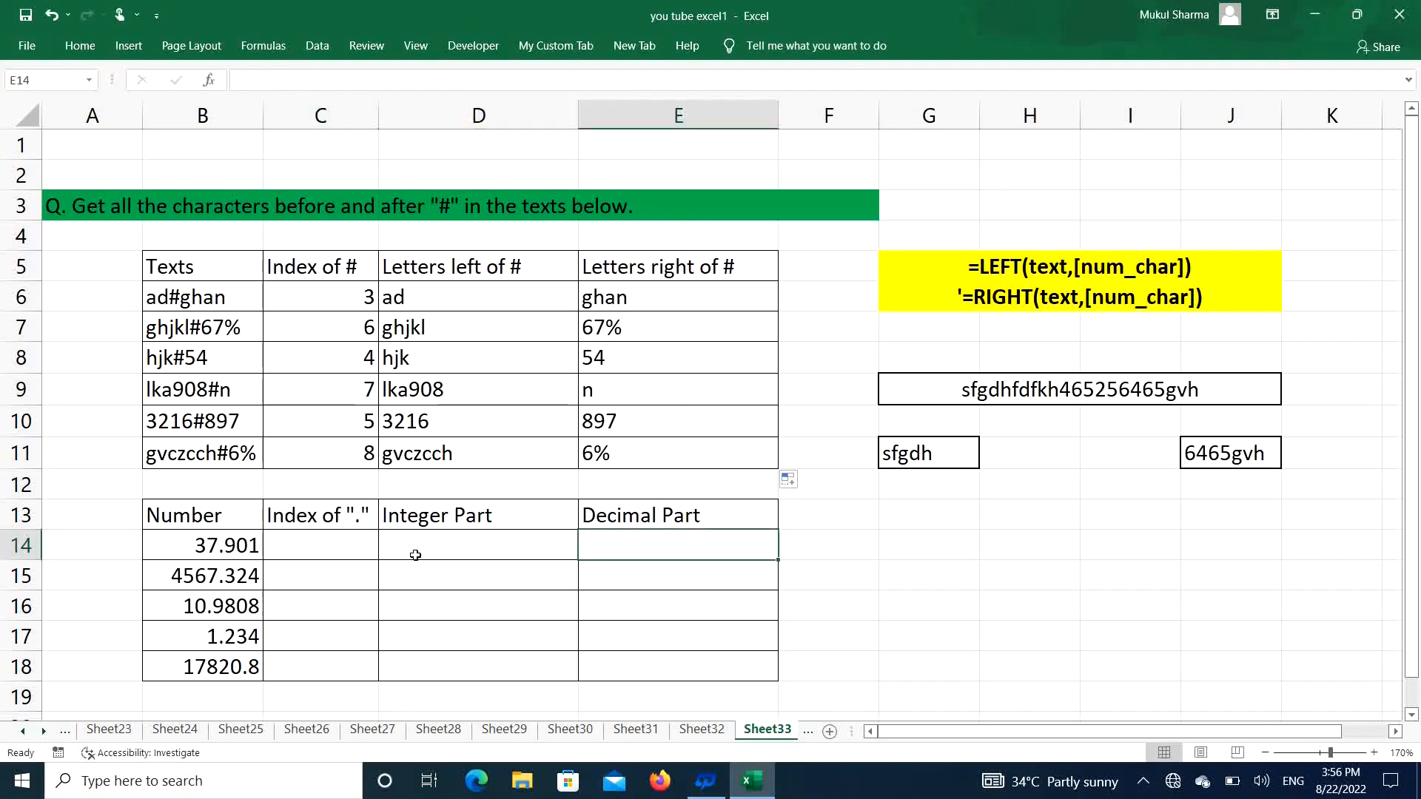